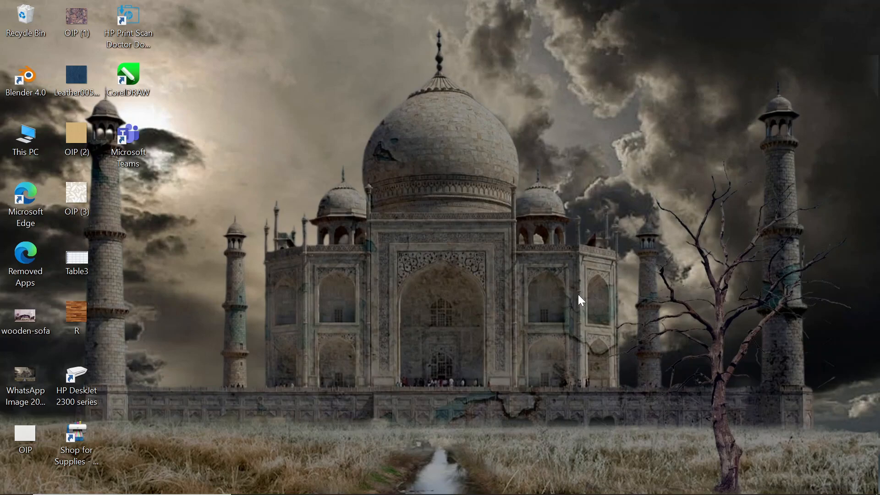
Switch to the marks sheet workbook in Excel and clear the RESULT column entries in L5:L11
{"action": "key", "text": "alt+Tab"}
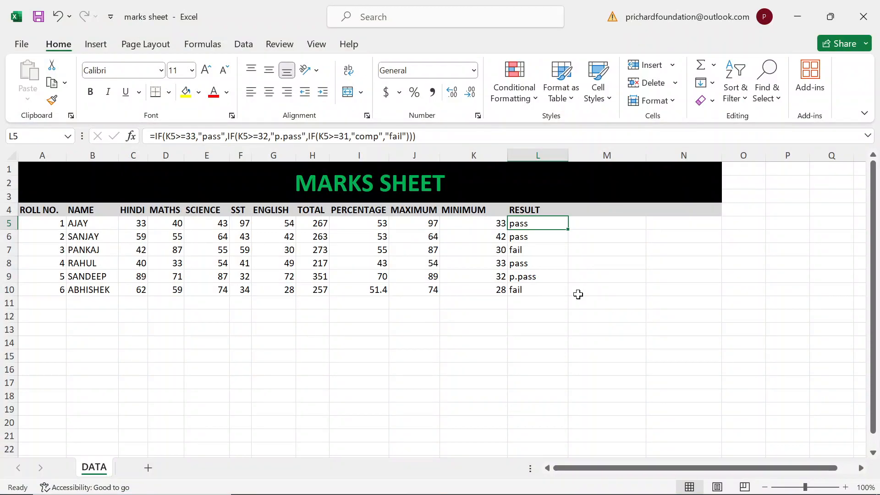
{"action": "left_click", "coordinate": [313, 224]}
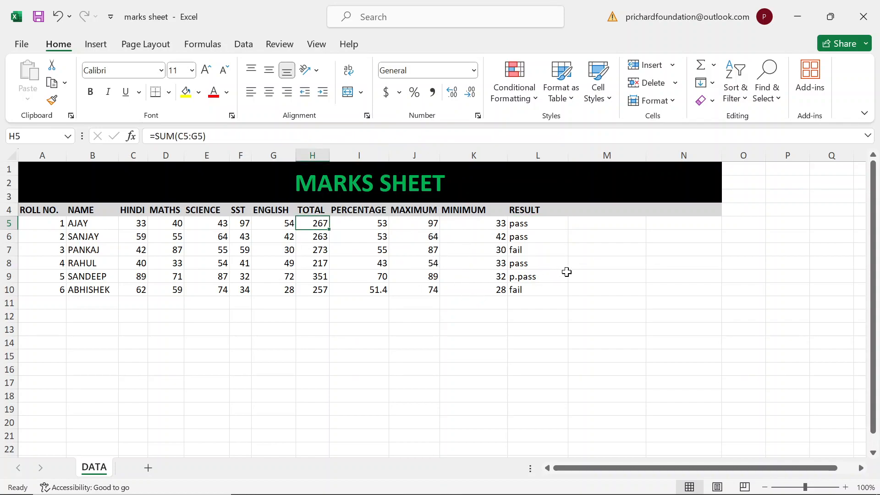
{"action": "left_click_drag", "start_coordinate": [546, 223], "coordinate": [538, 301]}
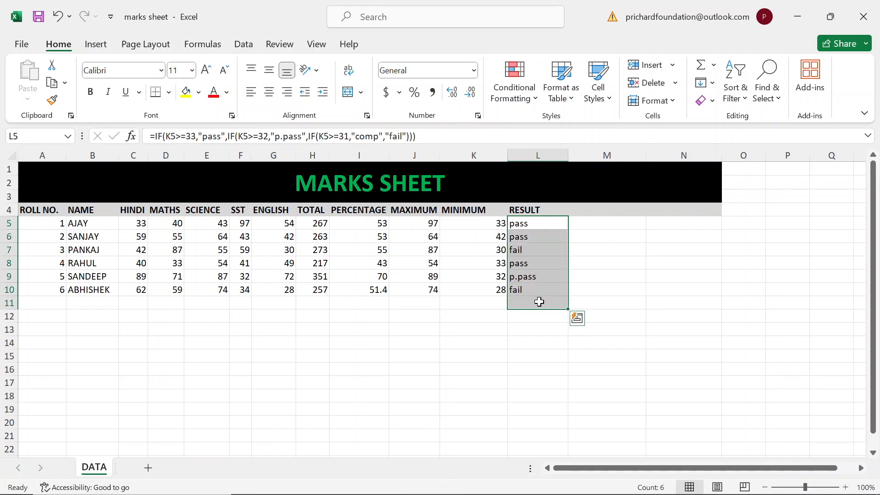
{"action": "key", "text": "Delete"}
{"action": "key", "text": "Up"}
{"action": "key", "text": "Down"}
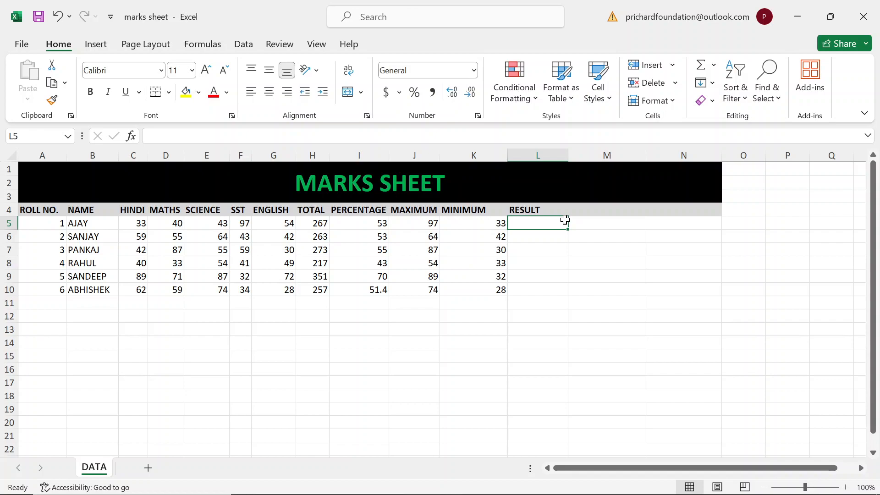
Enter the label IF in cell I14 below the marks table
{"action": "key", "text": "Down"}
{"action": "key", "text": "Down"}
{"action": "key", "text": "Down"}
{"action": "key", "text": "Down"}
{"action": "key", "text": "Down"}
{"action": "key", "text": "Down"}
{"action": "key", "text": "Down"}
{"action": "key", "text": "Down"}
{"action": "key", "text": "Down"}
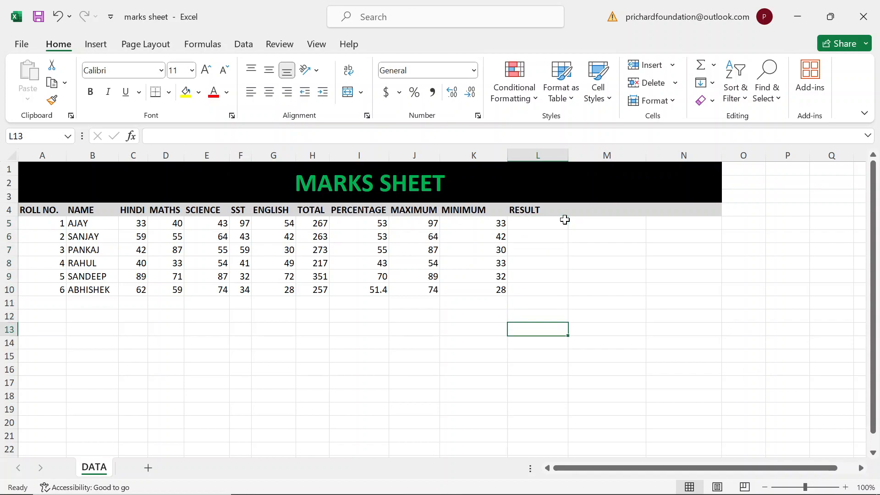
{"action": "key", "text": "Left"}
{"action": "key", "text": "Left"}
{"action": "key", "text": "Left"}
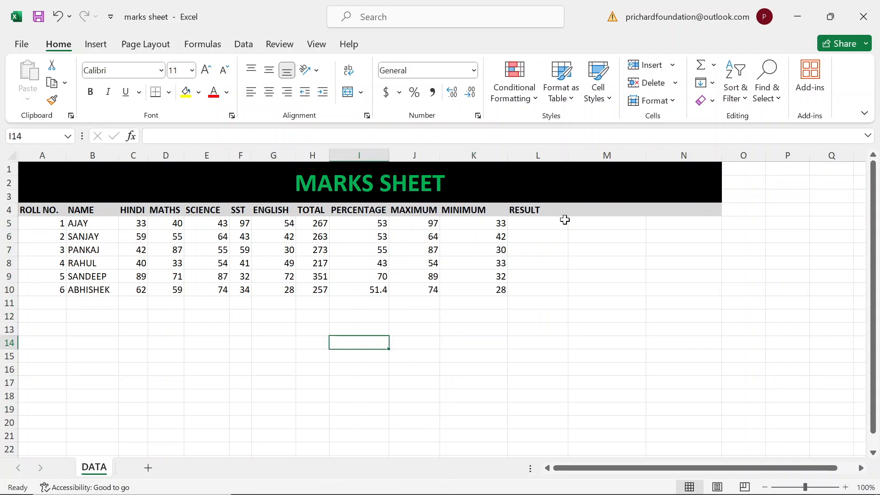
{"action": "type", "text": "IF"}
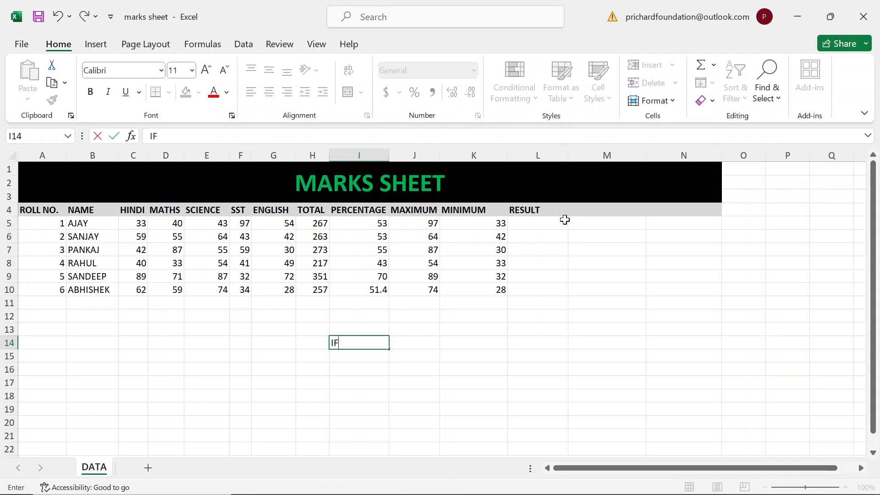
{"action": "key", "text": "Right"}
Enter the heading LOGICAL TEST in cell J14 and auto-fit the width of column J
{"action": "type", "text": "LO"}
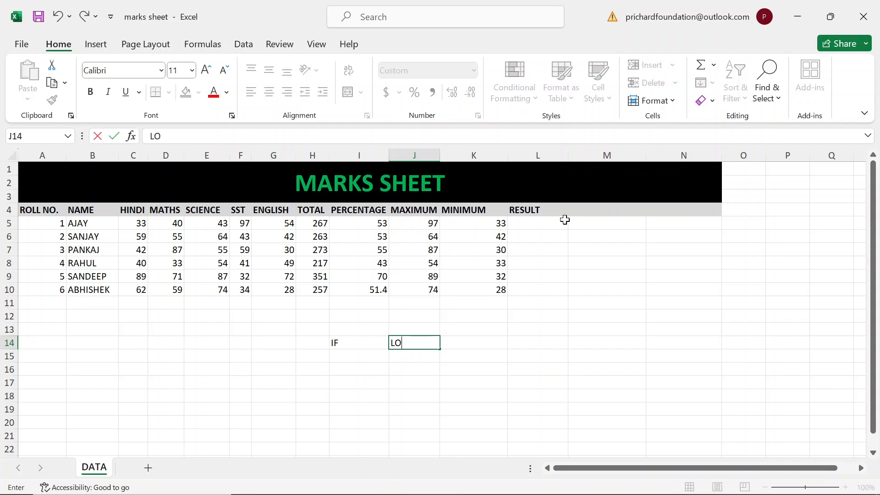
{"action": "type", "text": "GICAL TEST"}
{"action": "key", "text": "ctrl+Return"}
{"action": "key", "text": "alt+h"}
{"action": "key", "text": "o"}
{"action": "key", "text": "i"}
{"action": "key", "text": "Right"}
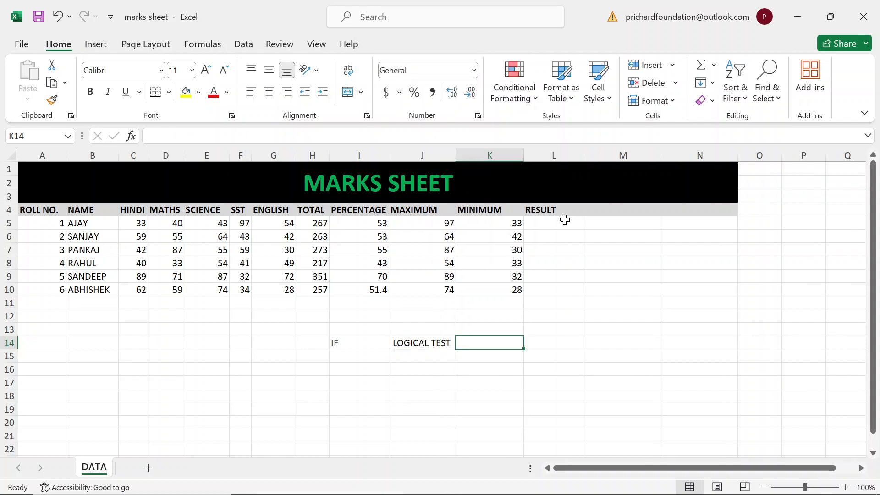
Enter the headings VALUE IF TRUE in cell K14 and VALUE IF FALSE in cell L14
{"action": "type", "text": "VALUE IF TRUE"}
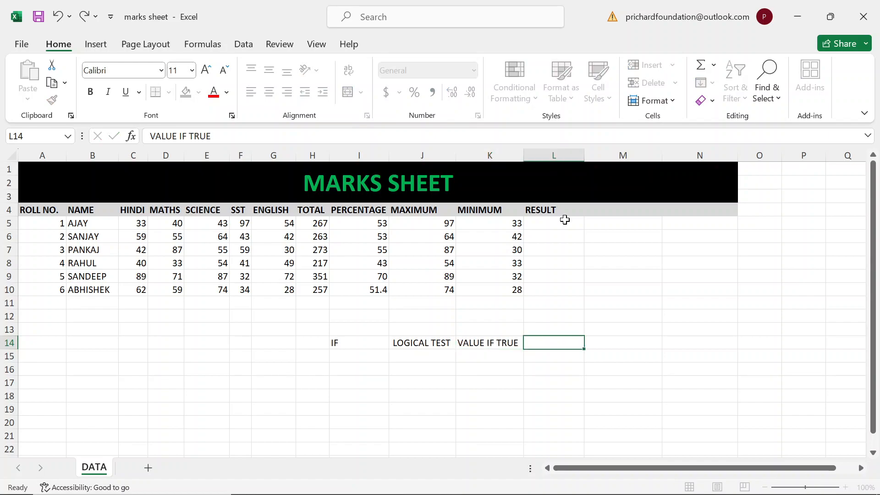
{"action": "key", "text": "Right"}
{"action": "type", "text": "FA"}
{"action": "key", "text": "BackSpace"}
{"action": "key", "text": "BackSpace"}
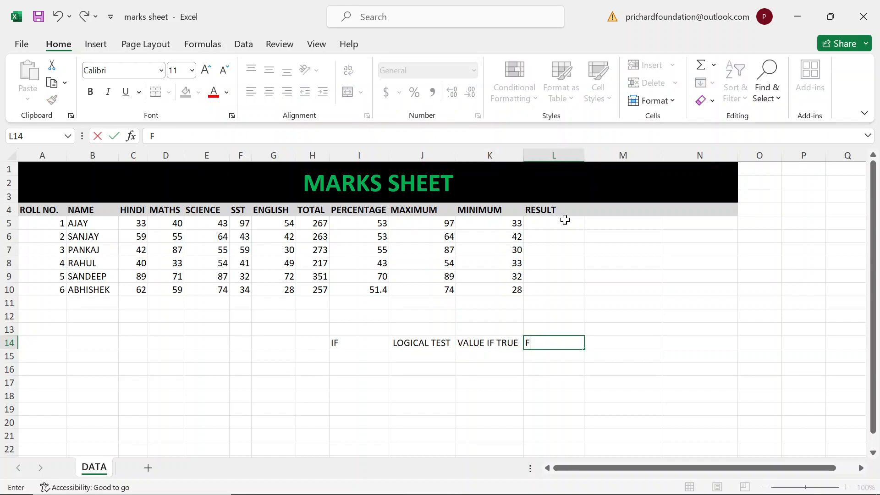
{"action": "type", "text": "VALUE IF D"}
{"action": "key", "text": "BackSpace"}
{"action": "type", "text": "FALSE"}
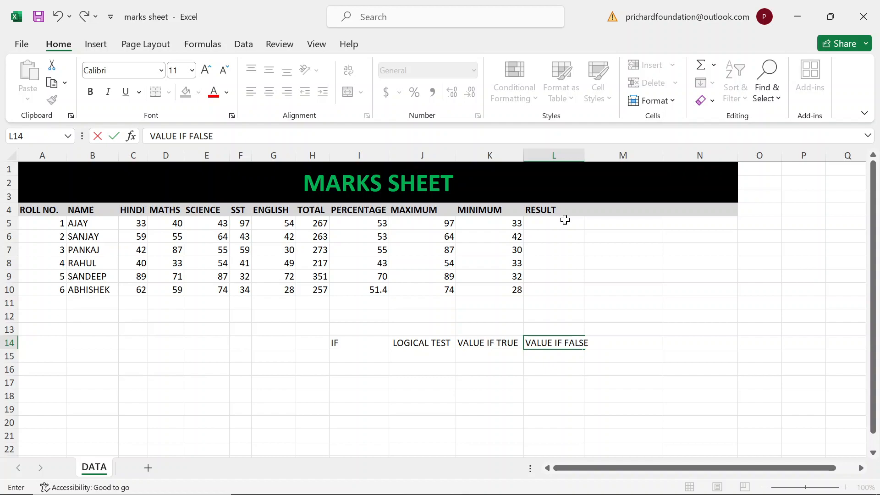
Auto-fit column L to the width of its VALUE IF FALSE heading
{"action": "key", "text": "Left"}
{"action": "key", "text": "Right"}
{"action": "key", "text": "alt"}
{"action": "key", "text": "o"}
{"action": "key", "text": "c"}
{"action": "key", "text": "a"}
Delete the IF label from cell I14
{"action": "key", "text": "Left"}
{"action": "key", "text": "Left"}
{"action": "key", "text": "Left"}
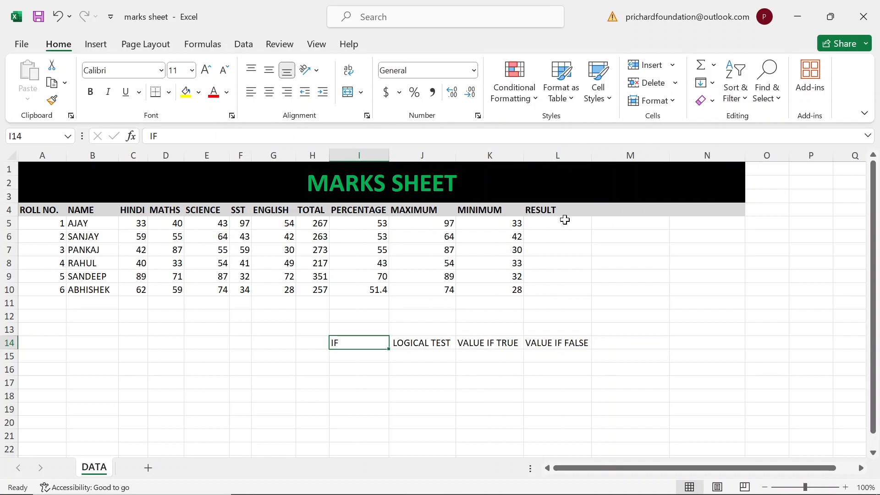
{"action": "key", "text": "Delete"}
Enter the sample numbers 12, 23, 34, 54 and 65 down cells H15 to H19
{"action": "key", "text": "Down"}
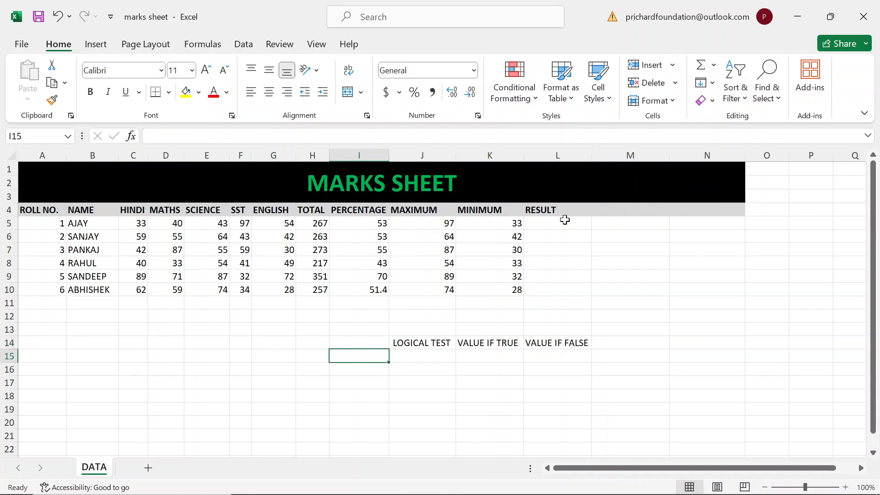
{"action": "key", "text": "Right"}
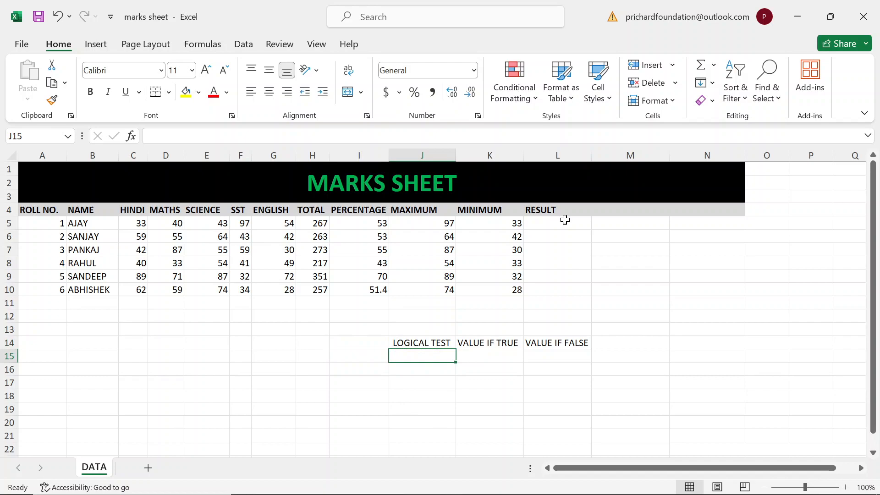
{"action": "key", "text": "Left"}
{"action": "key", "text": "Left"}
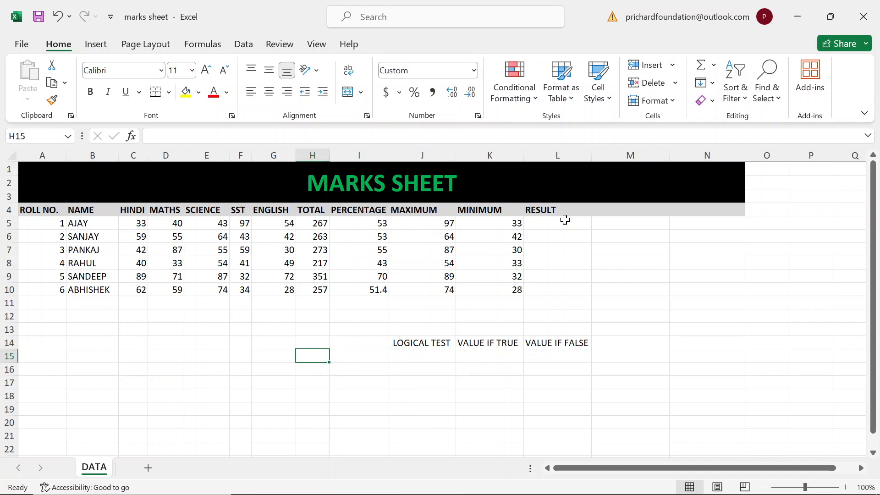
{"action": "type", "text": "12"}
{"action": "key", "text": "Return"}
{"action": "type", "text": "23"}
{"action": "key", "text": "Return"}
{"action": "type", "text": "34"}
{"action": "key", "text": "Return"}
{"action": "type", "text": "54"}
{"action": "key", "text": "Return"}
{"action": "type", "text": "65"}
{"action": "key", "text": "Return"}
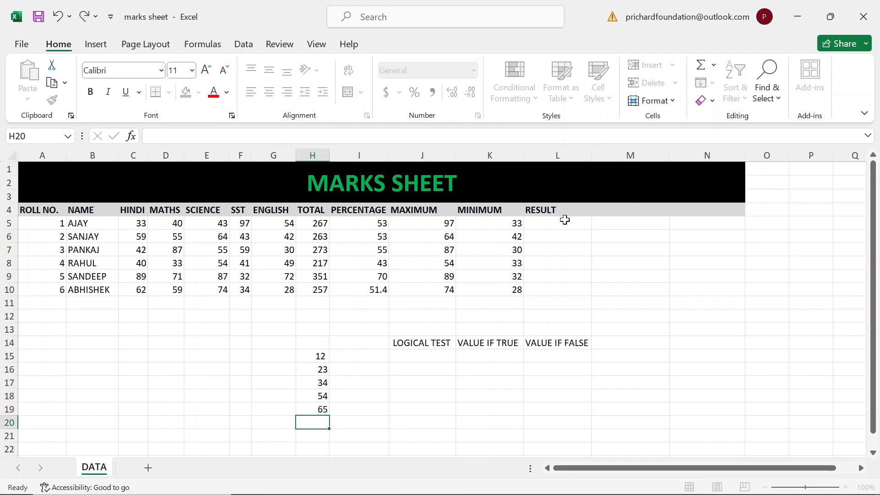
{"action": "key", "text": "Up"}
{"action": "key", "text": "Up"}
{"action": "key", "text": "Up"}
{"action": "key", "text": "Up"}
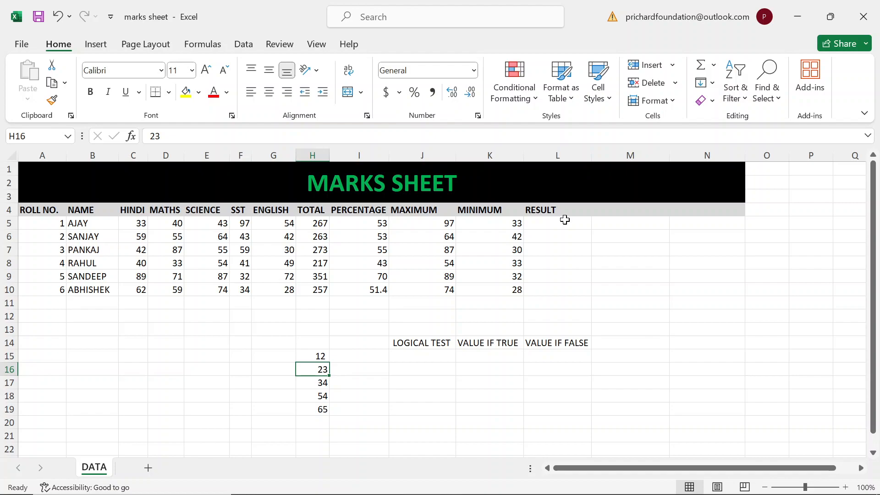
{"action": "key", "text": "Right"}
{"action": "key", "text": "Right"}
{"action": "key", "text": "Up"}
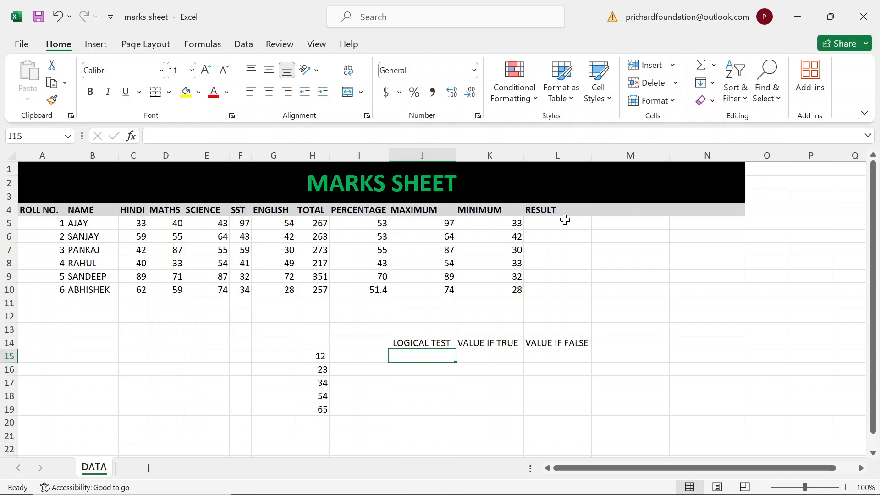
{"action": "key", "text": "Right"}
{"action": "key", "text": "Right"}
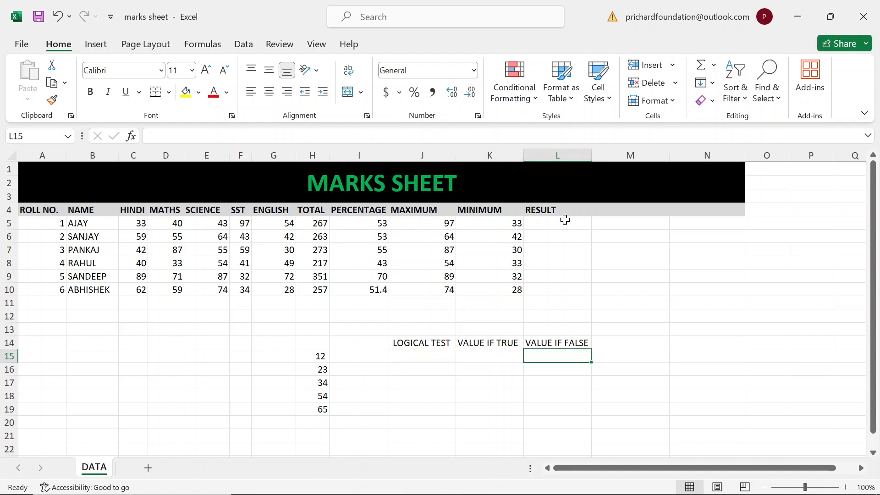
{"action": "key", "text": "Left"}
{"action": "key", "text": "Left"}
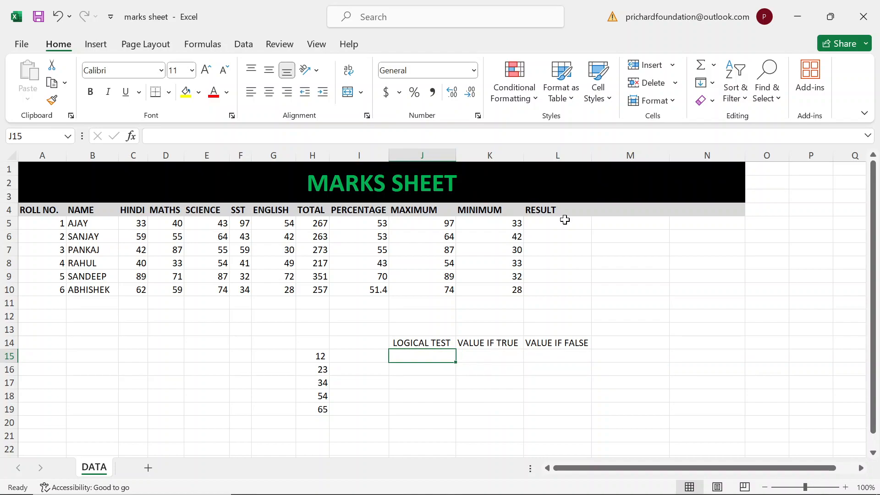
Enter an equals sign as plain text in cell N8 to start a list of comparison operators
{"action": "key", "text": "Right"}
{"action": "key", "text": "Right"}
{"action": "key", "text": "Right"}
{"action": "key", "text": "Right"}
{"action": "key", "text": "Up"}
{"action": "key", "text": "Up"}
{"action": "key", "text": "Up"}
{"action": "key", "text": "Up"}
{"action": "key", "text": "Up"}
{"action": "key", "text": "Up"}
{"action": "key", "text": "Up"}
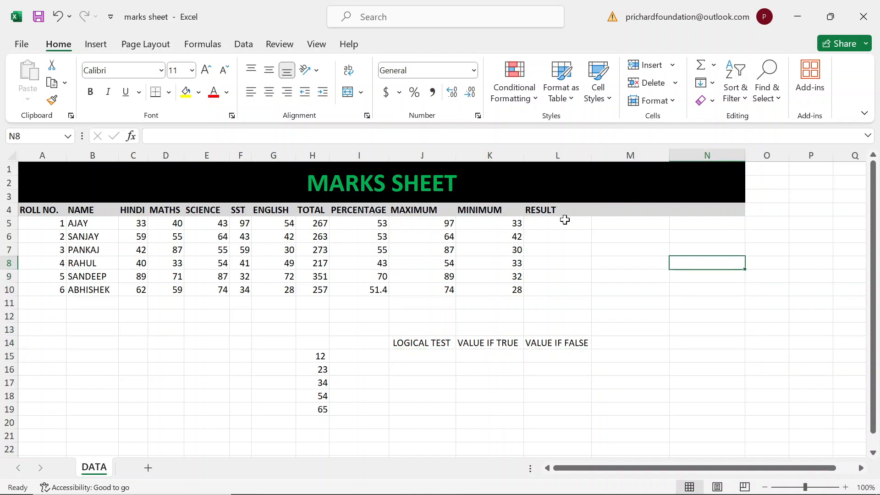
{"action": "type", "text": "="}
{"action": "key", "text": "Right"}
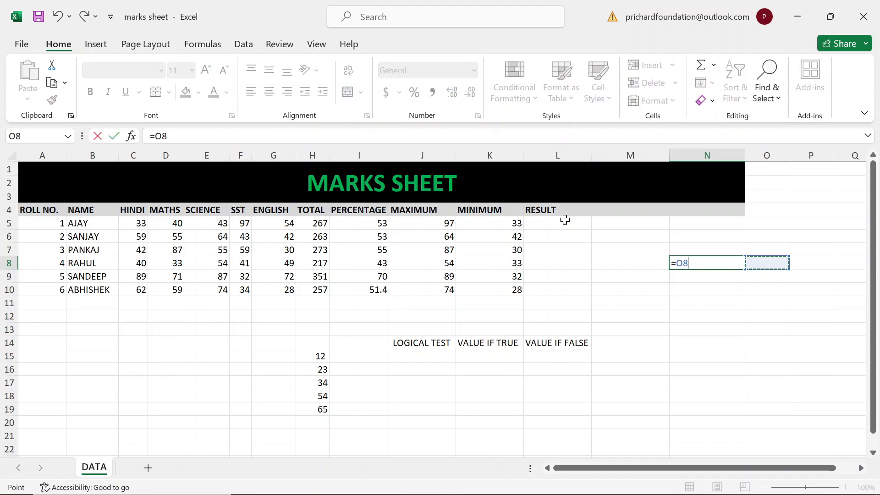
{"action": "key", "text": "BackSpace"}
{"action": "key", "text": "BackSpace"}
{"action": "key", "text": "BackSpace"}
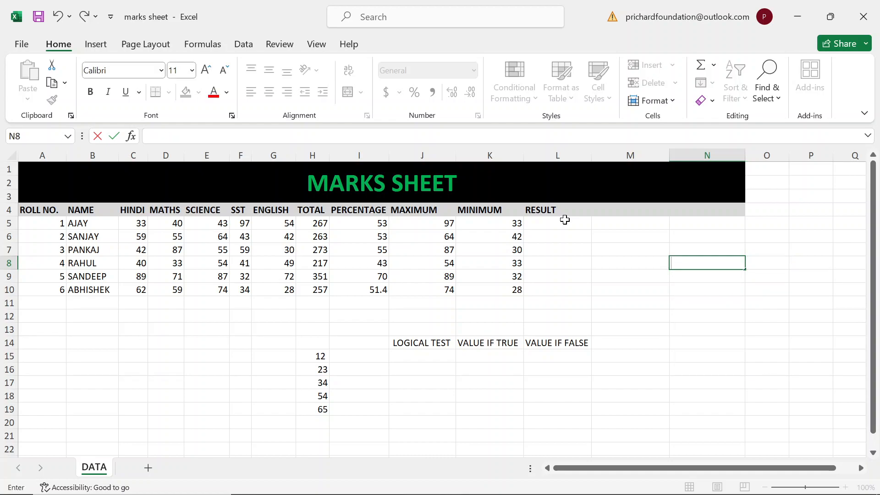
{"action": "key", "text": "Escape"}
{"action": "key", "text": "Return"}
{"action": "key", "text": "Up"}
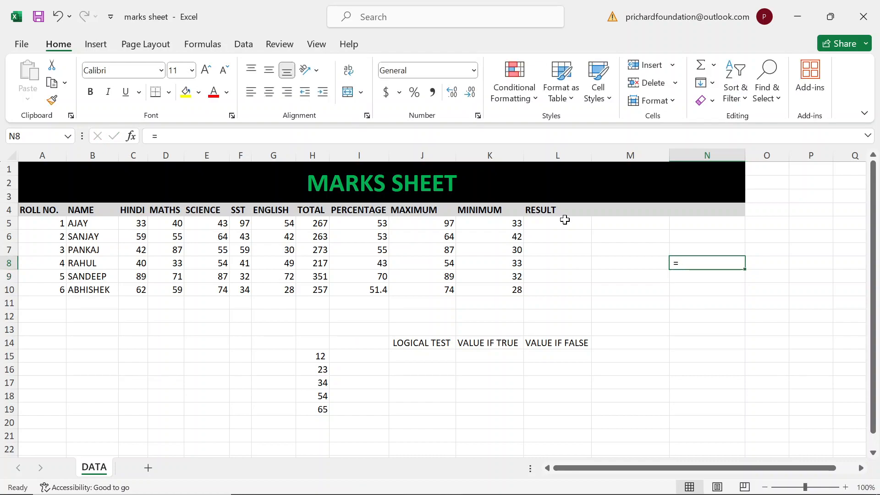
Enter the description EQUAL in cell O8 beside the equals sign
{"action": "key", "text": "Right"}
{"action": "type", "text": "EQUES"}
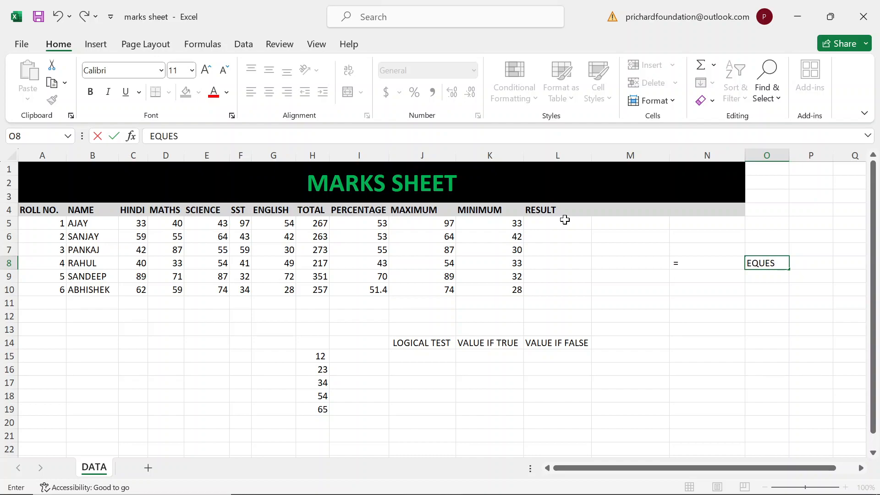
{"action": "key", "text": "BackSpace"}
{"action": "key", "text": "BackSpace"}
{"action": "key", "text": "BackSpace"}
{"action": "key", "text": "BackSpace"}
{"action": "type", "text": "QUAL"}
{"action": "key", "text": "Return"}
Add the > operator in cell N9 with the description GREATER in cell O9
{"action": "key", "text": "Left"}
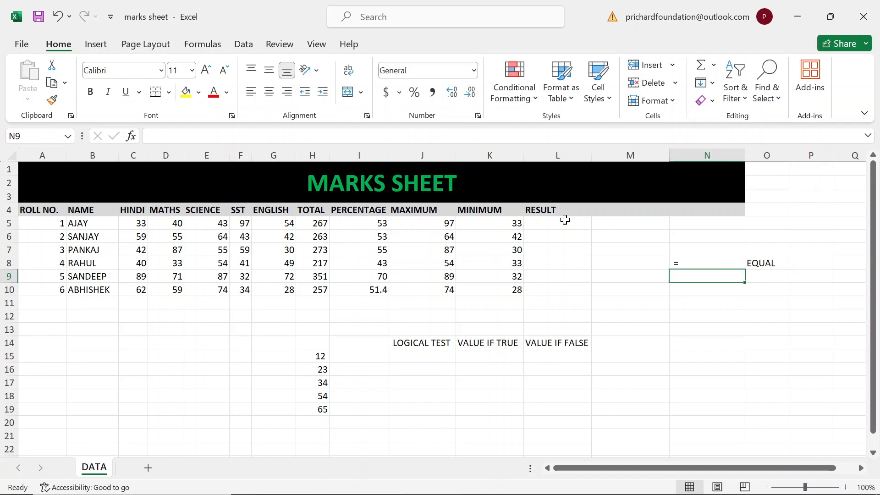
{"action": "type", "text": ">"}
{"action": "key", "text": "Right"}
{"action": "type", "text": "GREATER"}
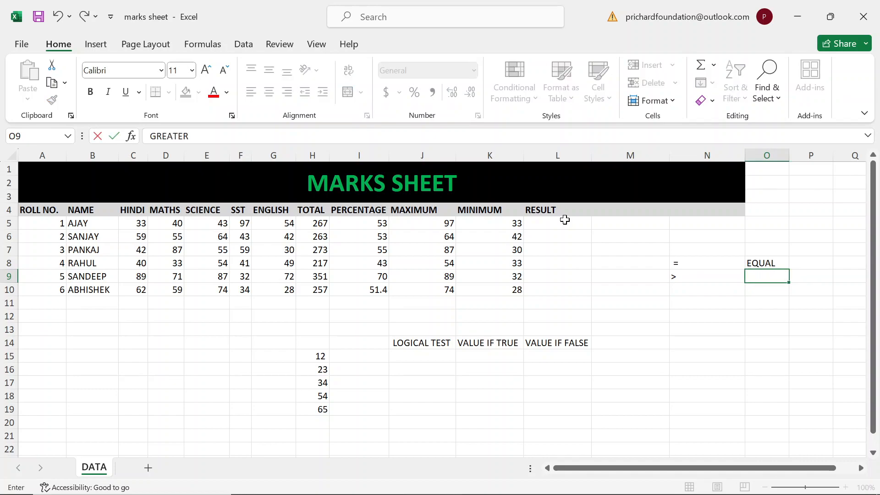
{"action": "key", "text": "Return"}
Enter "< LESS THAN" in cell N10 below the > operator
{"action": "type", "text": "<"}
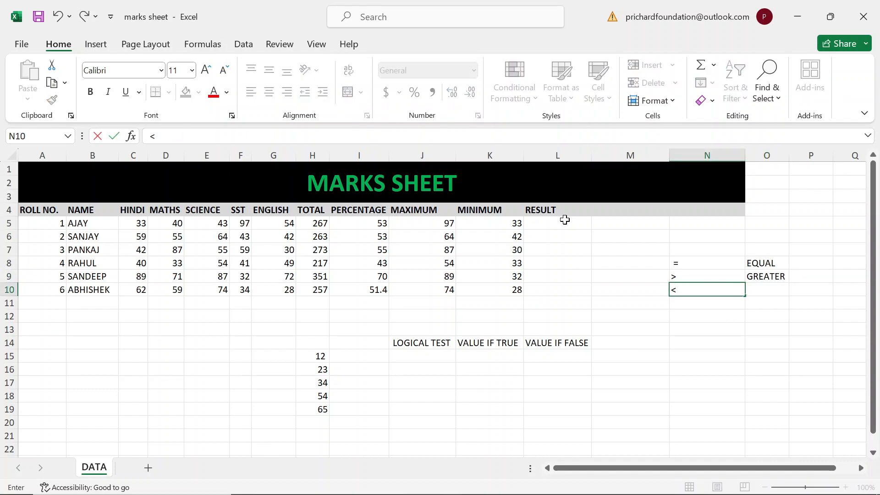
{"action": "type", "text": " LESS THAN"}
{"action": "key", "text": "Up"}
Change the description in cell O9 to GREATER THAN
{"action": "key", "text": "Right"}
{"action": "key", "text": "Down"}
{"action": "key", "text": "Left"}
{"action": "key", "text": "Right"}
{"action": "key", "text": "Up"}
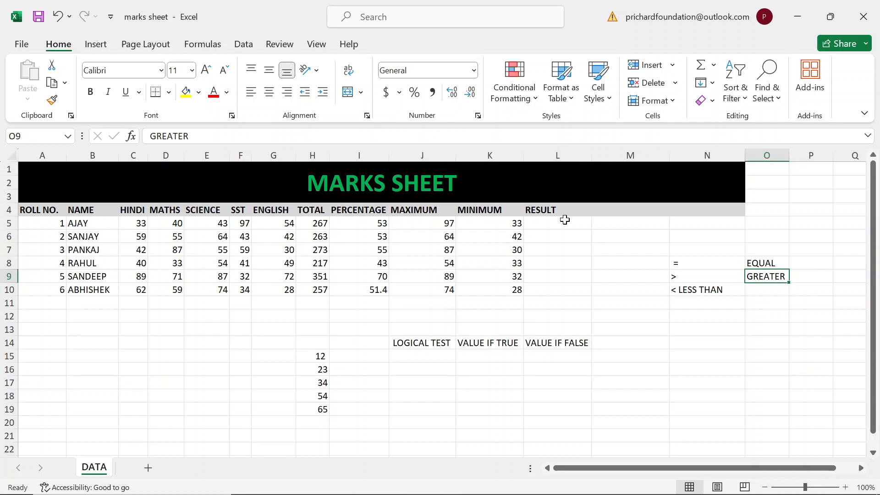
{"action": "type", "text": "GREATER THAN"}
{"action": "key", "text": "Return"}
Shorten cell N10 to just the < operator and enter its description LESS THAN in cell O10
{"action": "key", "text": "Left"}
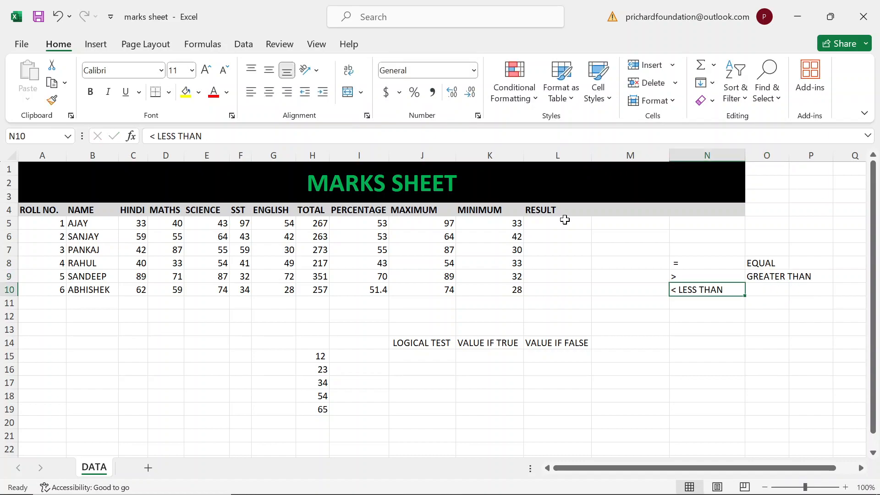
{"action": "key", "text": "F2"}
{"action": "key", "text": "BackSpace"}
{"action": "key", "text": "BackSpace"}
{"action": "key", "text": "BackSpace"}
{"action": "key", "text": "BackSpace"}
{"action": "key", "text": "BackSpace"}
{"action": "key", "text": "BackSpace"}
{"action": "key", "text": "BackSpace"}
{"action": "key", "text": "BackSpace"}
{"action": "key", "text": "BackSpace"}
{"action": "key", "text": "BackSpace"}
{"action": "key", "text": "Tab"}
{"action": "type", "text": "LESS THAN"}
{"action": "key", "text": "Return"}
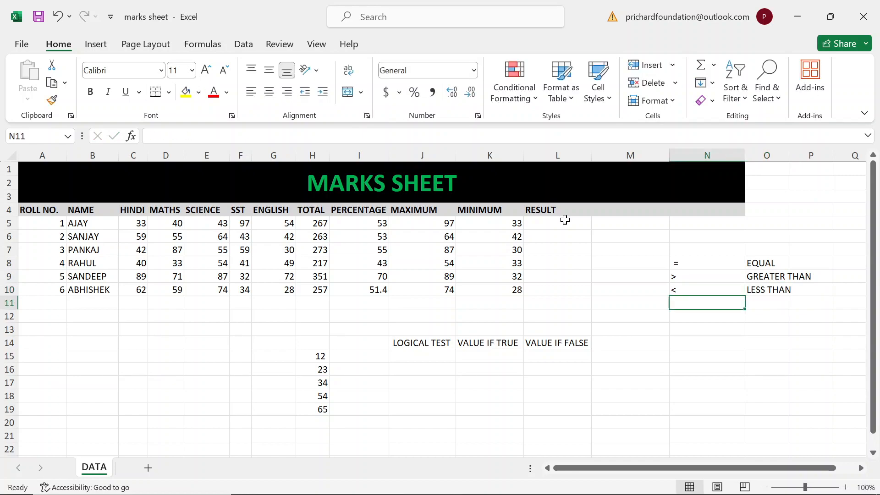
Add the >= operator in cell N11 with the description GREATER THAN & EQUAL in cell O11
{"action": "type", "text": ">="}
{"action": "key", "text": "Tab"}
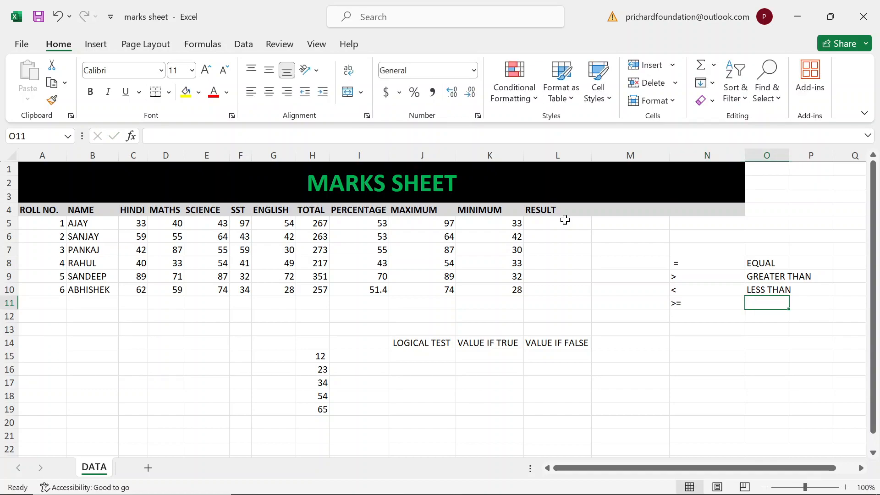
{"action": "type", "text": "GREATER THAN"}
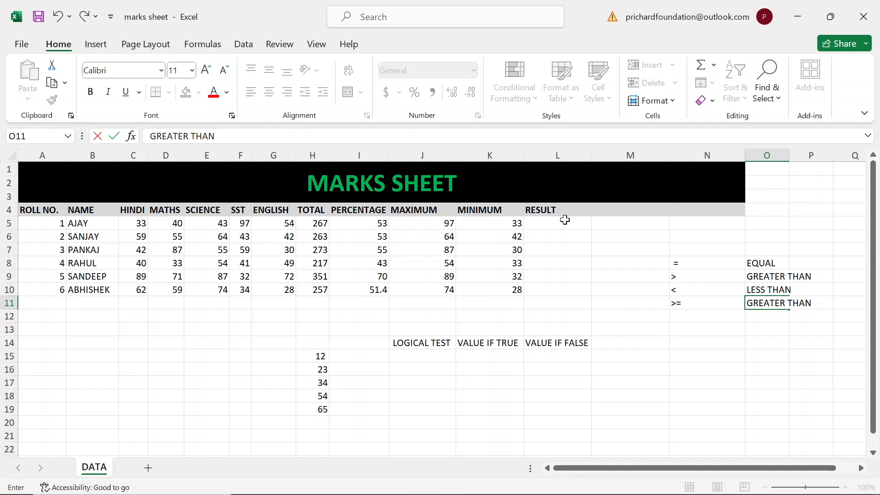
{"action": "type", "text": " & EQUAL"}
{"action": "key", "text": "Return"}
Add the <= operator in cell N12 with the description LESS THAN & EQUAL in cell O12
{"action": "type", "text": "<="}
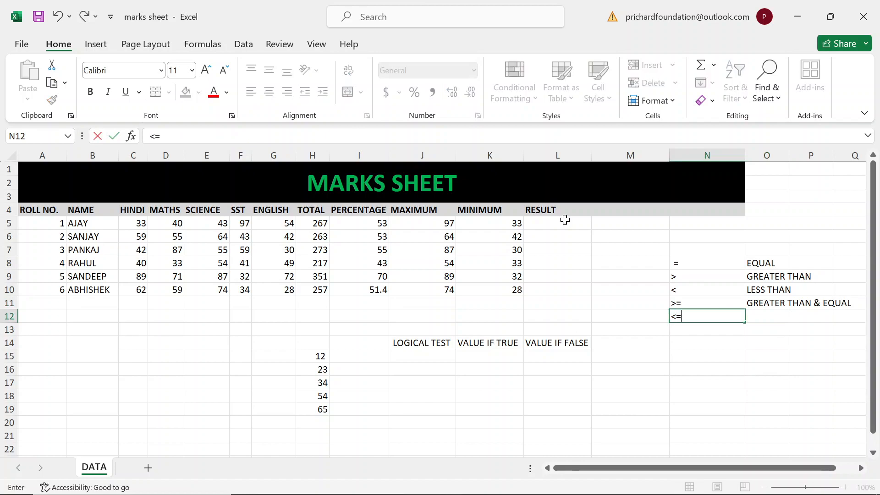
{"action": "key", "text": "Tab"}
{"action": "type", "text": "LESS TH"}
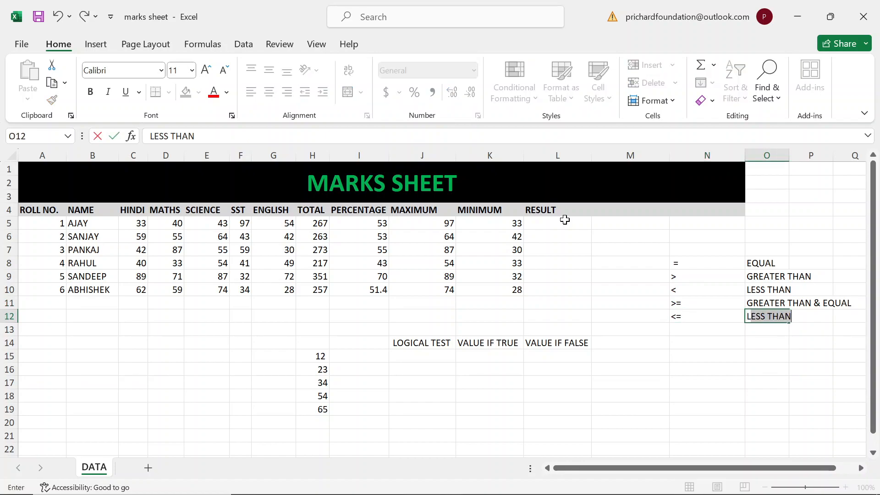
{"action": "type", "text": "ANK"}
{"action": "key", "text": "BackSpace"}
{"action": "type", "text": "&"}
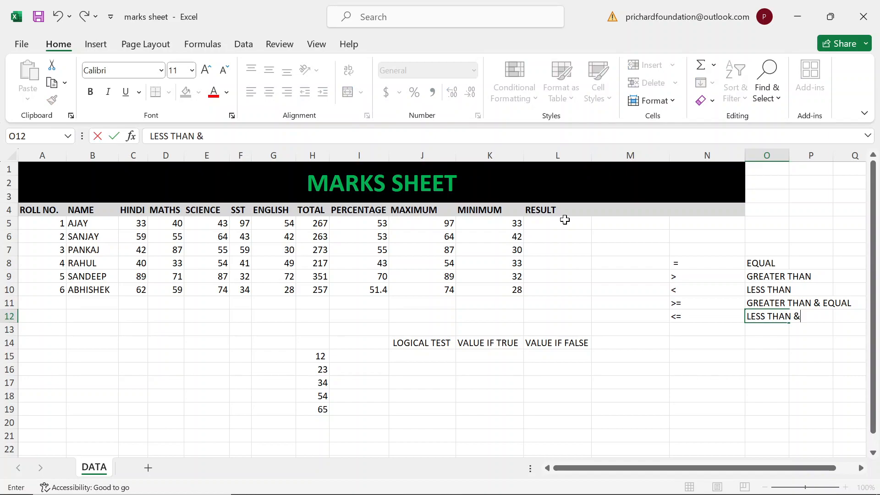
{"action": "type", "text": " EQUAL"}
{"action": "key", "text": "Return"}
Add the <> operator in cell N13 with the description NOT EQUAL in cell O13
{"action": "type", "text": "<>"}
{"action": "key", "text": "Tab"}
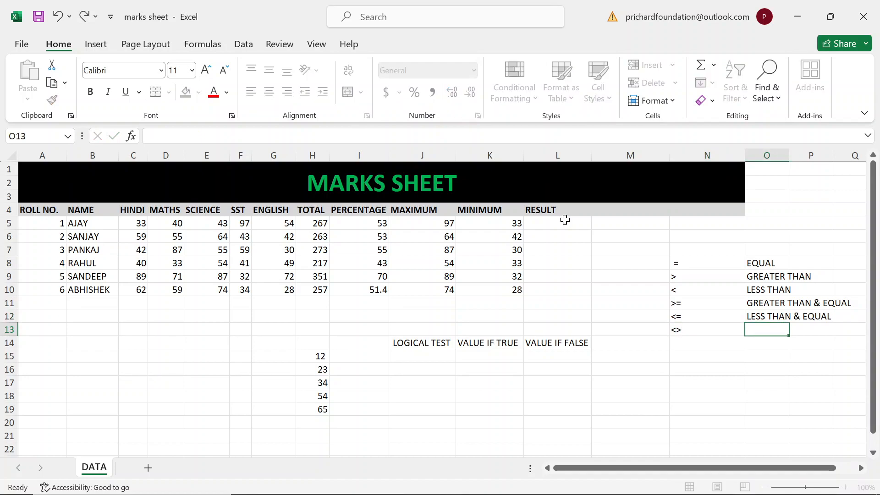
{"action": "type", "text": "NO"}
{"action": "type", "text": "EQUAL"}
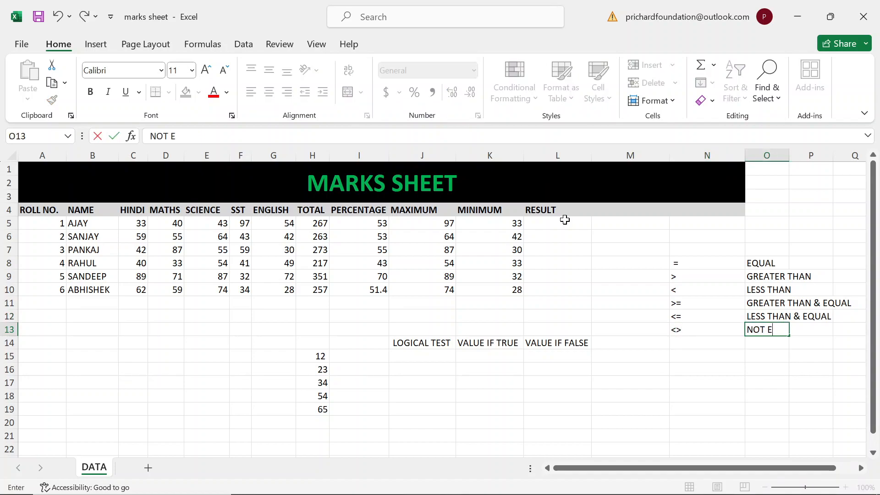
{"action": "key", "text": "Up"}
AutoFit the width of column O to the GREATER THAN & EQUAL description in cell O11
{"action": "key", "text": "Up"}
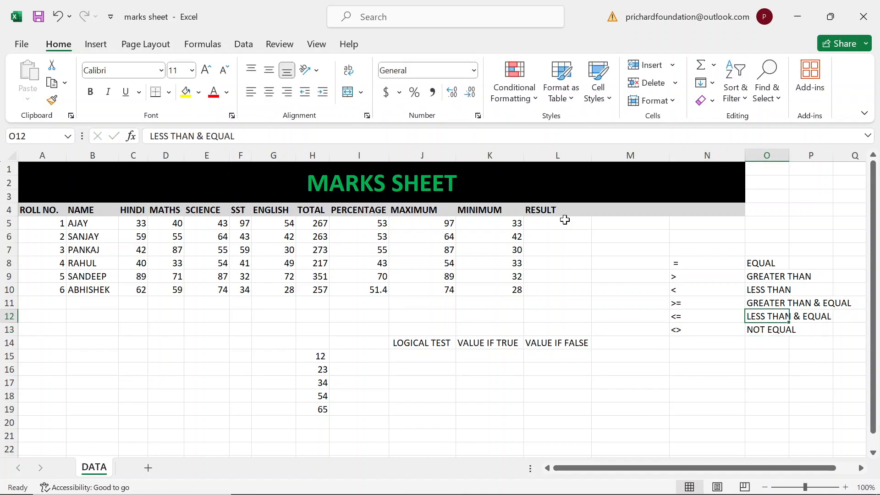
{"action": "key", "text": "alt+o"}
{"action": "key", "text": "c"}
{"action": "key", "text": "s"}
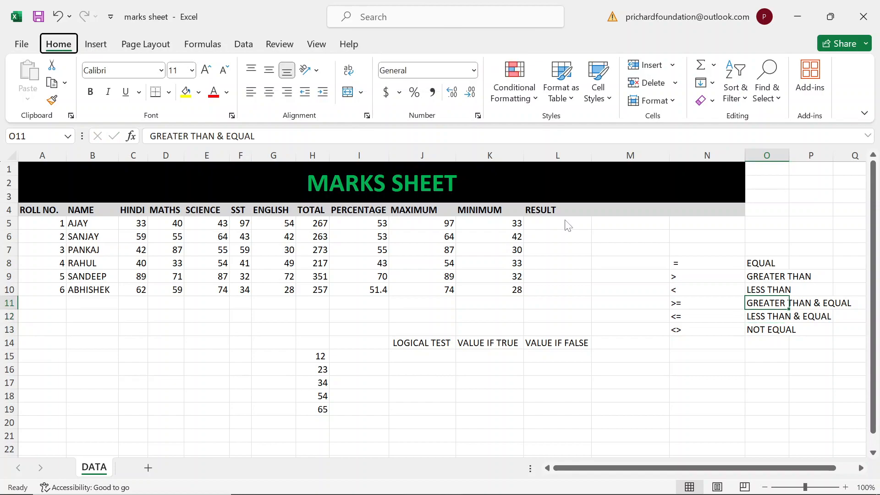
{"action": "key", "text": "Return"}
{"action": "key", "text": "alt+o"}
{"action": "key", "text": "Escape"}
{"action": "key", "text": "alt+o"}
{"action": "key", "text": "c"}
{"action": "key", "text": "a"}
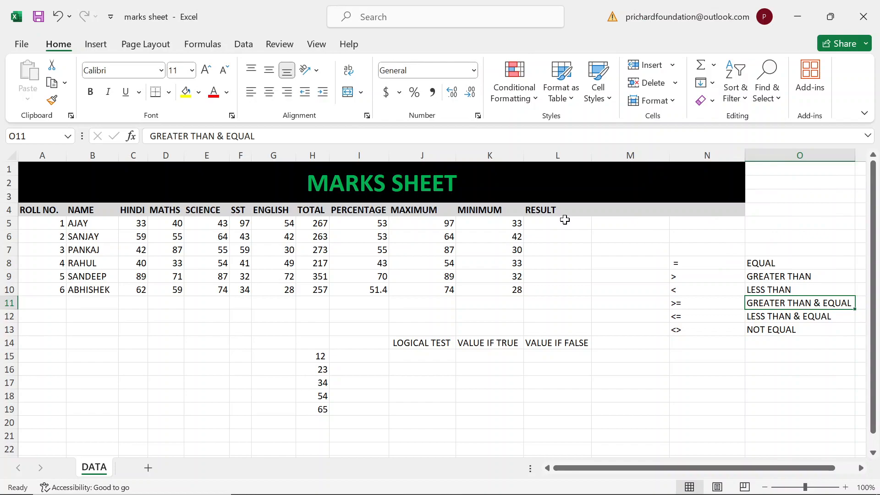
Go through the list of comparison operators in cells N8 to N13
{"action": "key", "text": "Left"}
{"action": "key", "text": "Up"}
{"action": "key", "text": "Up"}
{"action": "key", "text": "Up"}
{"action": "key", "text": "Down"}
{"action": "key", "text": "Down"}
{"action": "key", "text": "Down"}
{"action": "key", "text": "Down"}
{"action": "key", "text": "Down"}
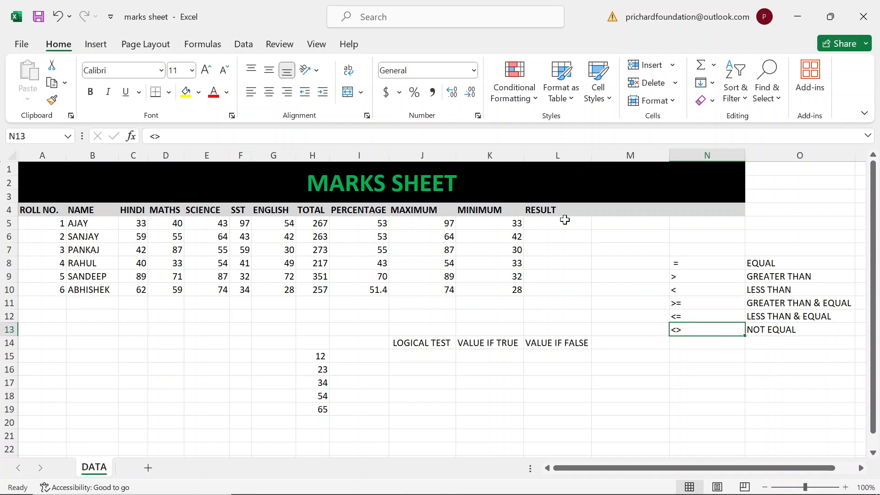
Merge and center the LOGICAL TEST heading across cells I14 and J14
{"action": "key", "text": "Left"}
{"action": "key", "text": "Left"}
{"action": "key", "text": "Left"}
{"action": "key", "text": "Left"}
{"action": "key", "text": "Left"}
{"action": "key", "text": "Down"}
{"action": "key", "text": "Down"}
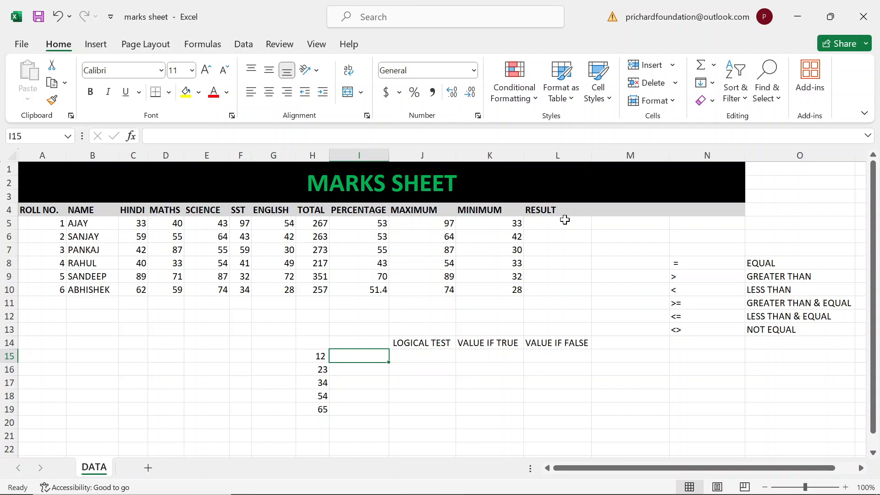
{"action": "key", "text": "Right"}
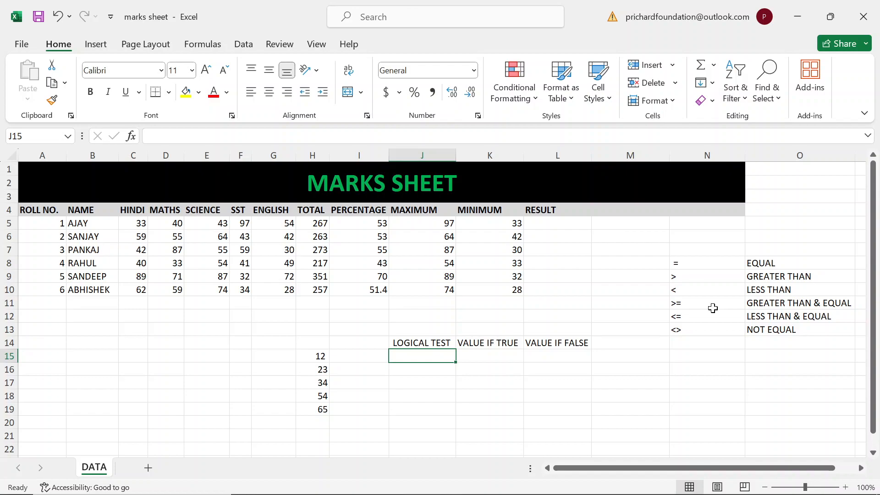
{"action": "key", "text": "Up"}
{"action": "key", "text": "shift+Left"}
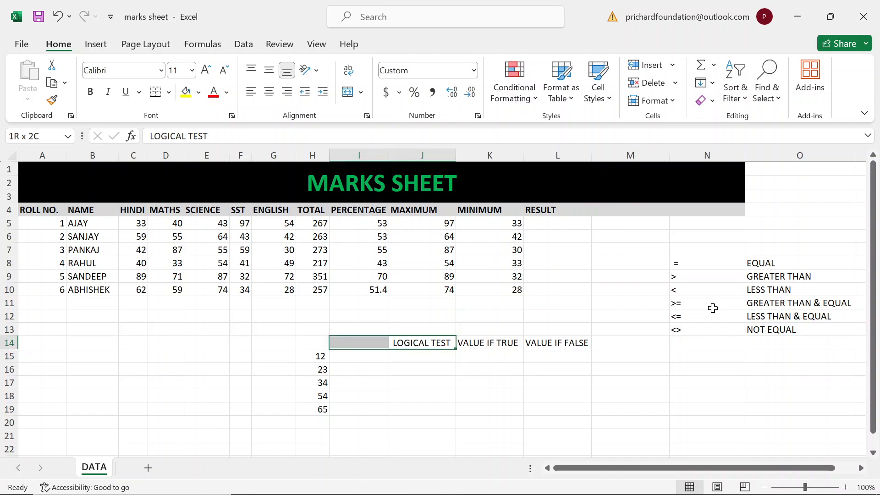
{"action": "key", "text": "alt+h"}
{"action": "key", "text": "m"}
{"action": "key", "text": "c"}
Fill the merged LOGICAL TEST heading with light gray
{"action": "key", "text": "Down"}
{"action": "key", "text": "Up"}
{"action": "key", "text": "alt+h"}
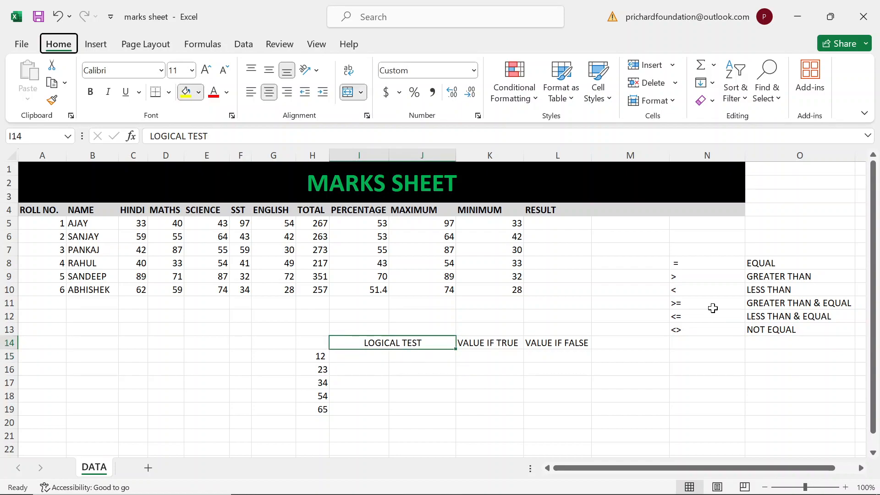
{"action": "key", "text": "h"}
{"action": "key", "text": "Down"}
{"action": "key", "text": "Return"}
{"action": "key", "text": "Right"}
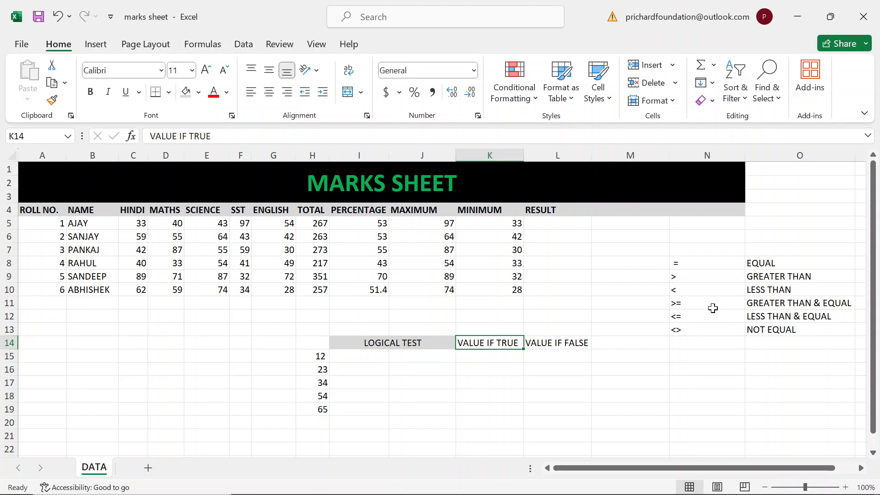
{"action": "key", "text": "Down"}
{"action": "key", "text": "Left"}
{"action": "key", "text": "Left"}
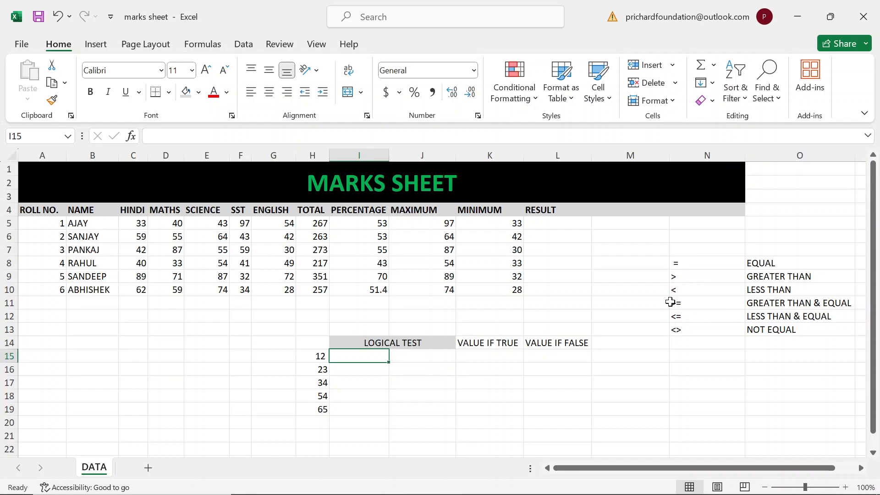
{"action": "type", "text": "="}
{"action": "key", "text": "Right"}
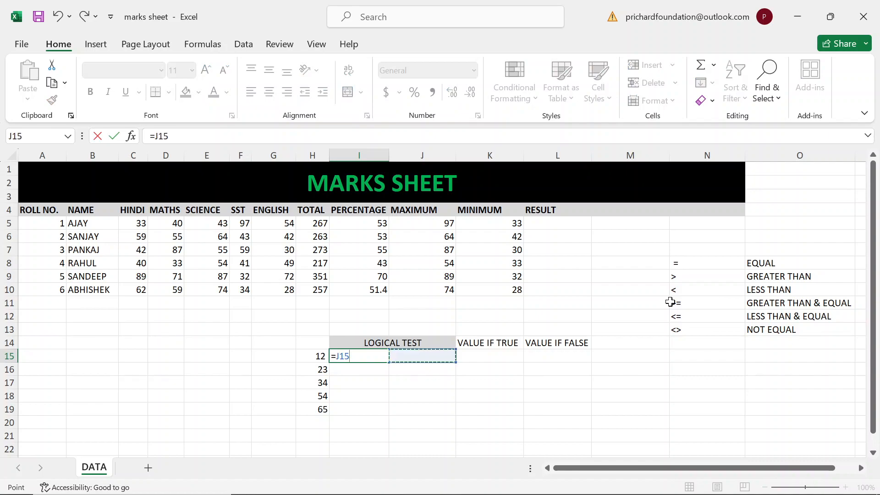
{"action": "key", "text": "BackSpace"}
{"action": "key", "text": "BackSpace"}
{"action": "key", "text": "BackSpace"}
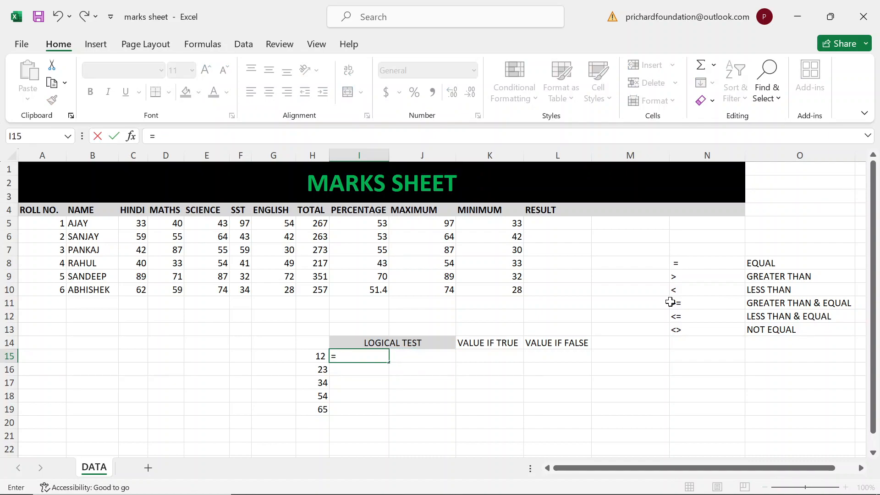
{"action": "key", "text": "BackSpace"}
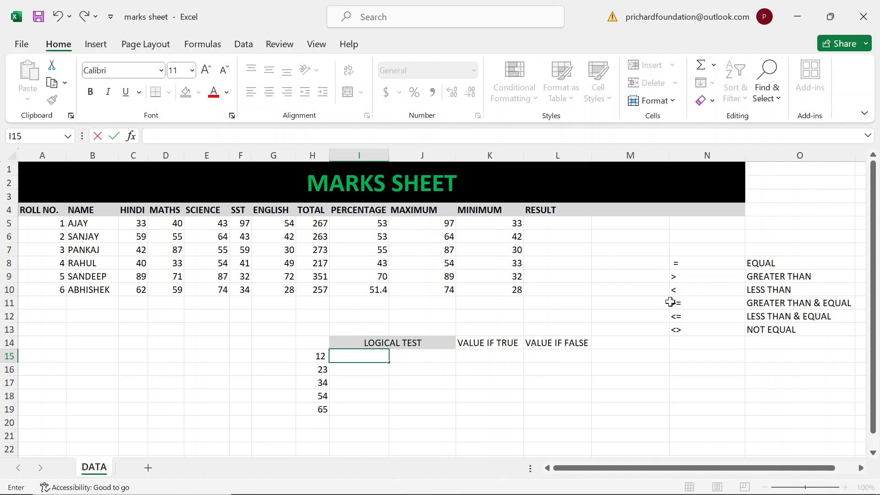
Enter the sample test =10 as text in cell I15 and its outcome FALSE in cell J15
{"action": "type", "text": "=10"}
{"action": "key", "text": "Tab"}
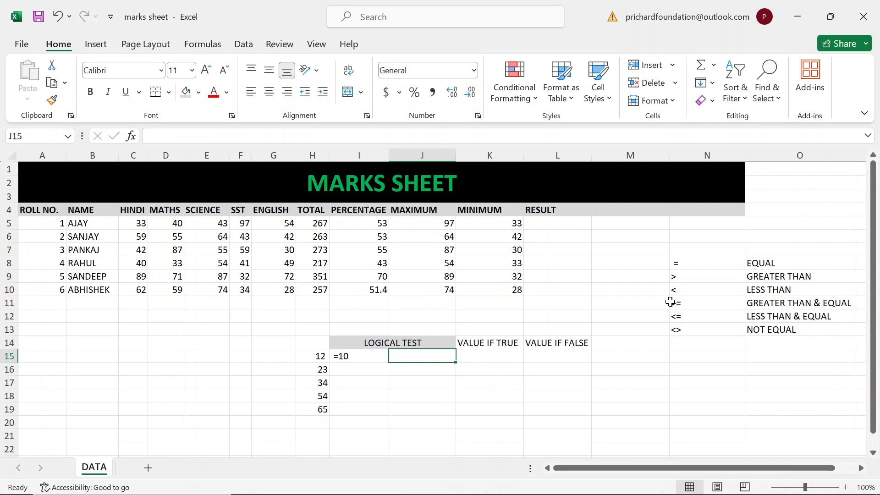
{"action": "key", "text": "Left"}
{"action": "key", "text": "Left"}
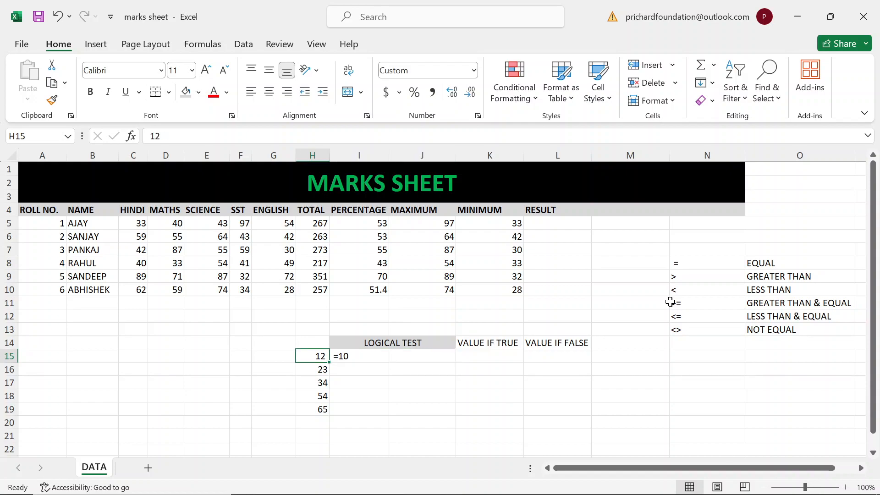
{"action": "key", "text": "Right"}
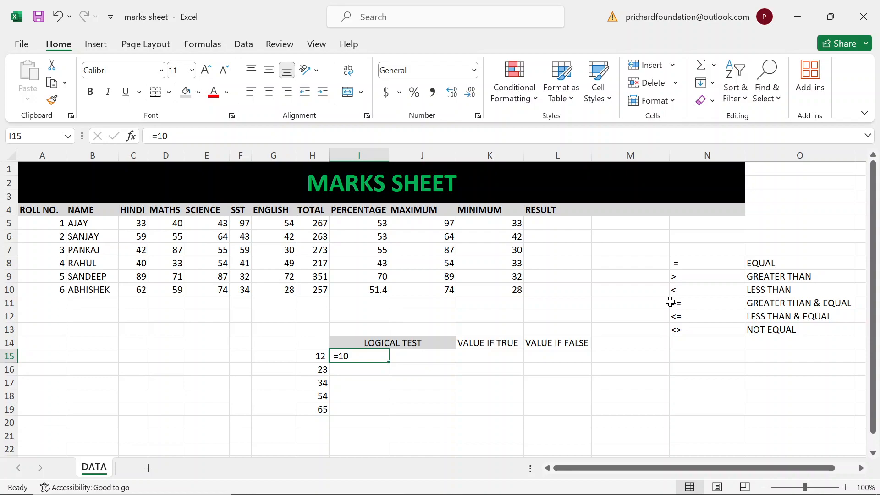
{"action": "key", "text": "Right"}
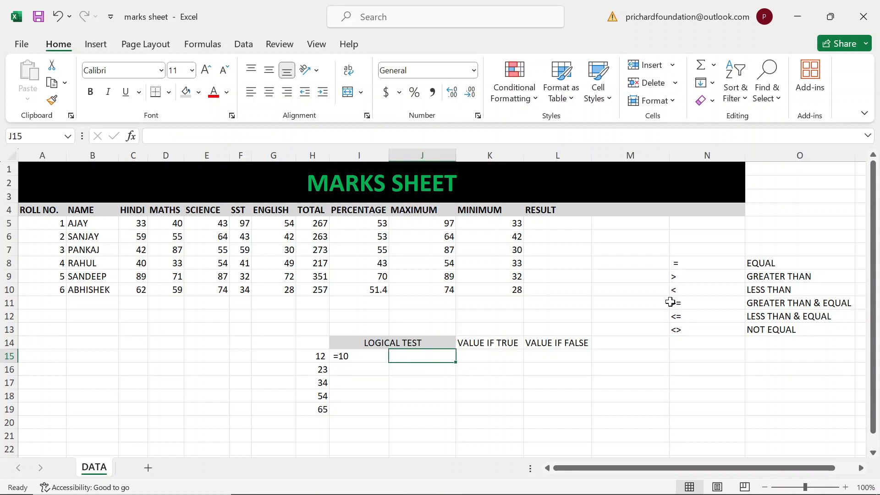
{"action": "type", "text": "FALSE"}
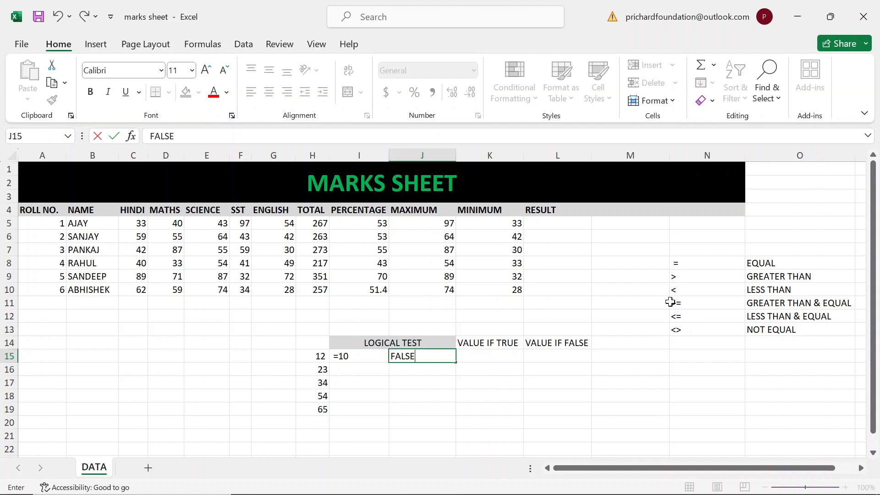
{"action": "key", "text": "ctrl+Return"}
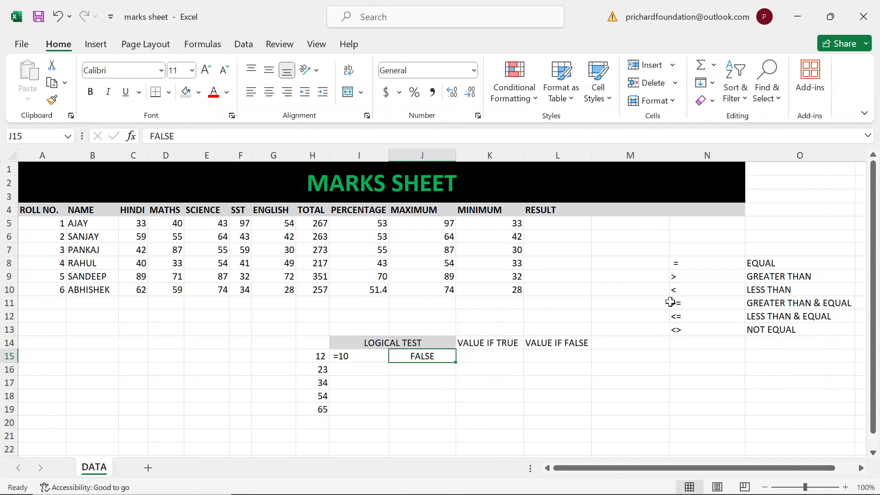
Enter "FAIL" in quotation marks in cell L15 under VALUE IF FALSE
{"action": "key", "text": "Right"}
{"action": "key", "text": "Right"}
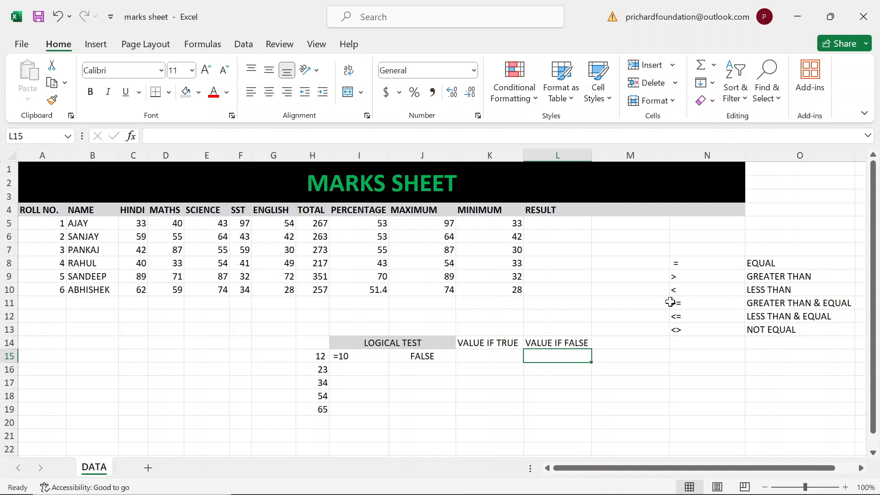
{"action": "type", "text": "\""}
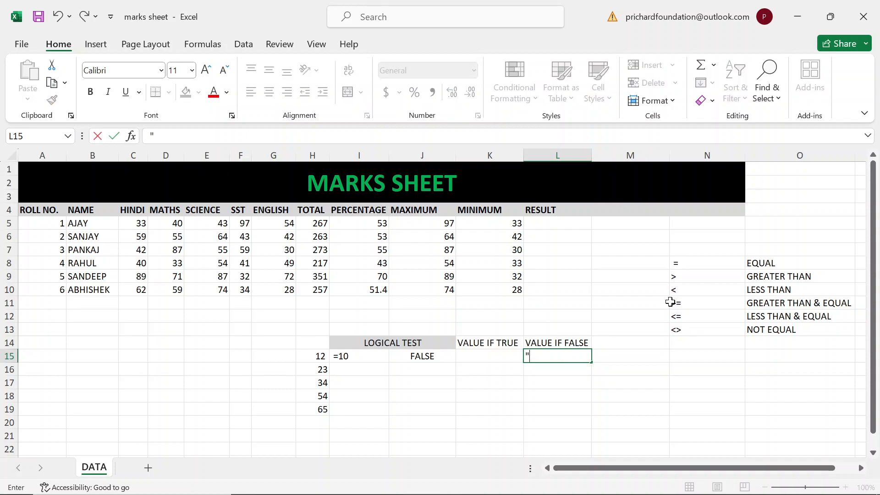
{"action": "type", "text": "FAIL\""}
{"action": "key", "text": "Left"}
Replace the sample test in cell I15 with =12 as text and its outcome in cell J15 with TRUE
{"action": "key", "text": "Left"}
{"action": "key", "text": "Left"}
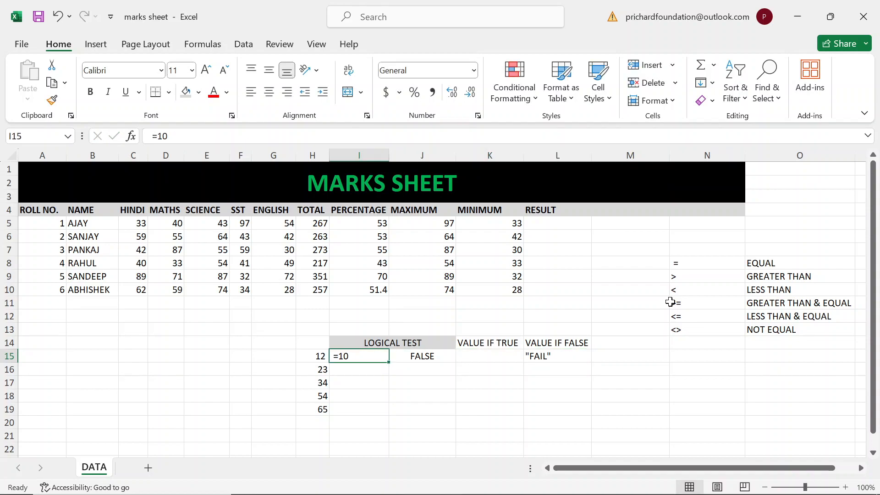
{"action": "type", "text": "=12"}
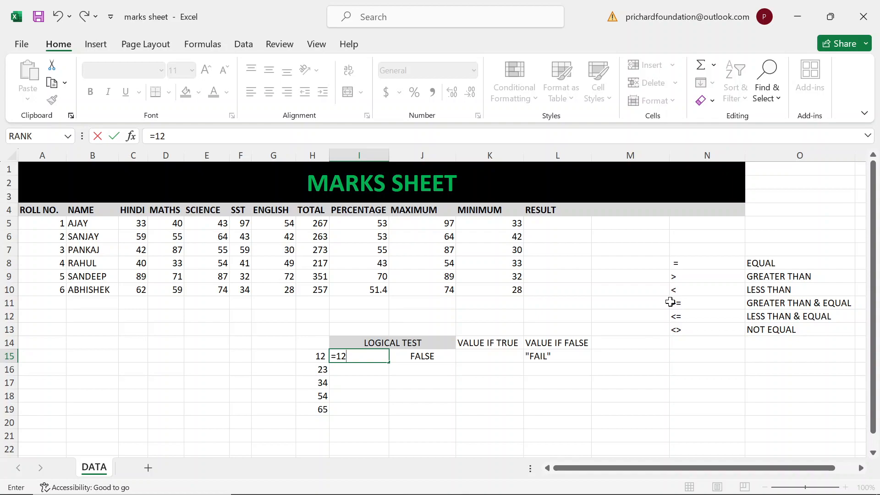
{"action": "key", "text": "Right"}
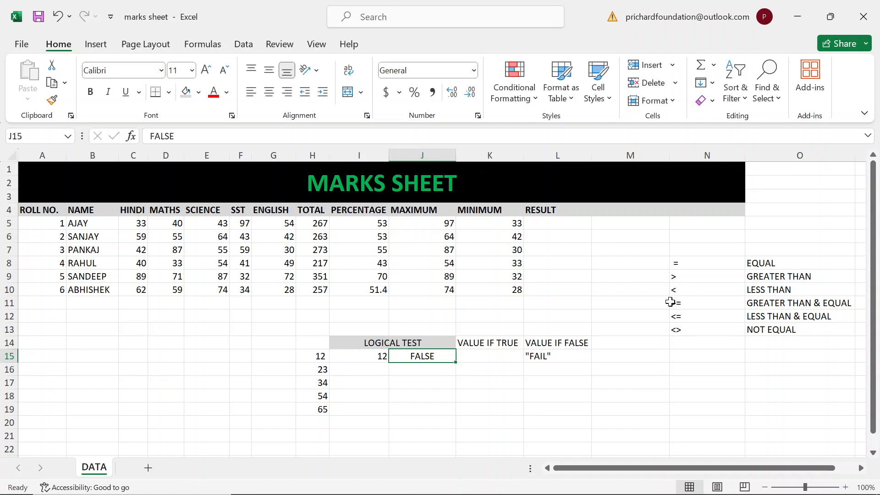
{"action": "key", "text": "Left"}
{"action": "type", "text": "=12"}
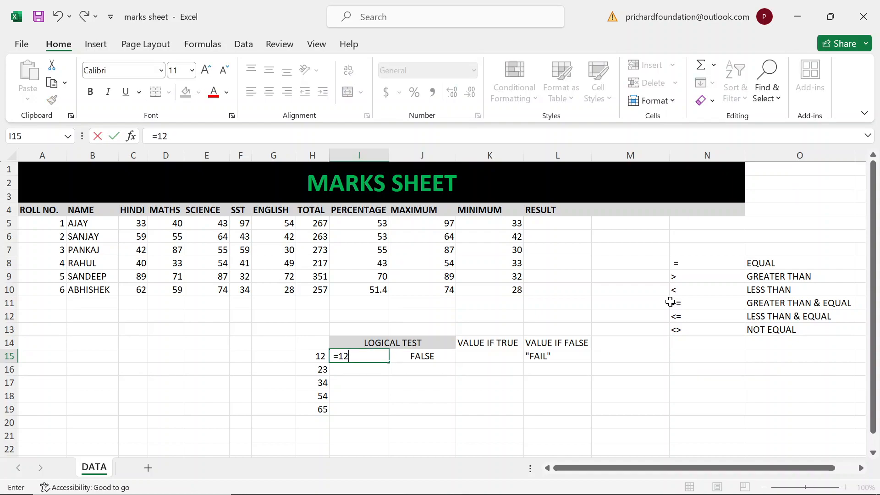
{"action": "key", "text": "Right"}
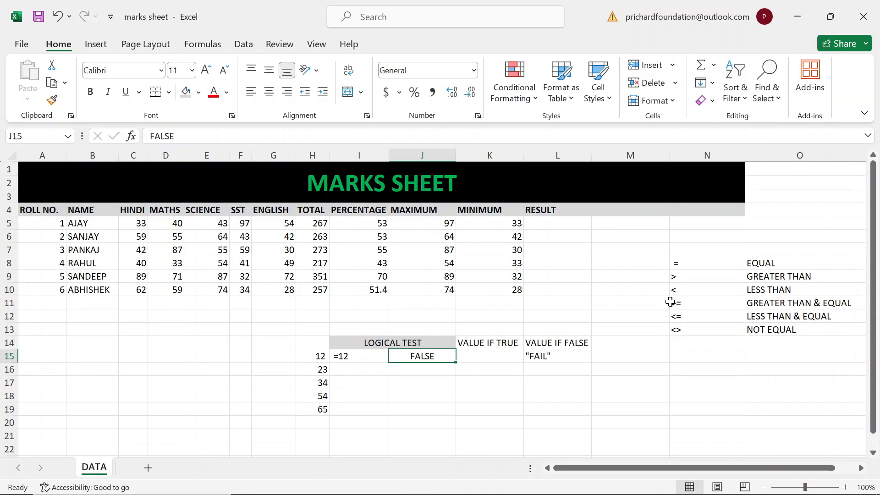
{"action": "type", "text": "TRUE"}
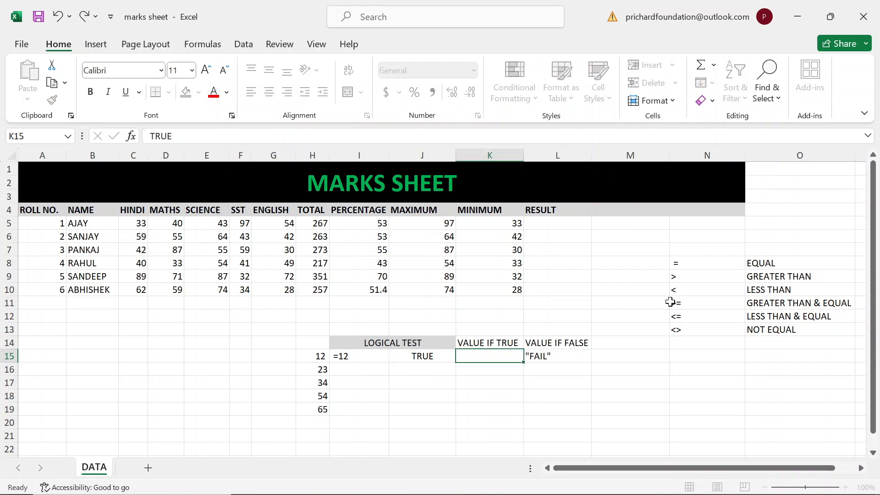
{"action": "key", "text": "Right"}
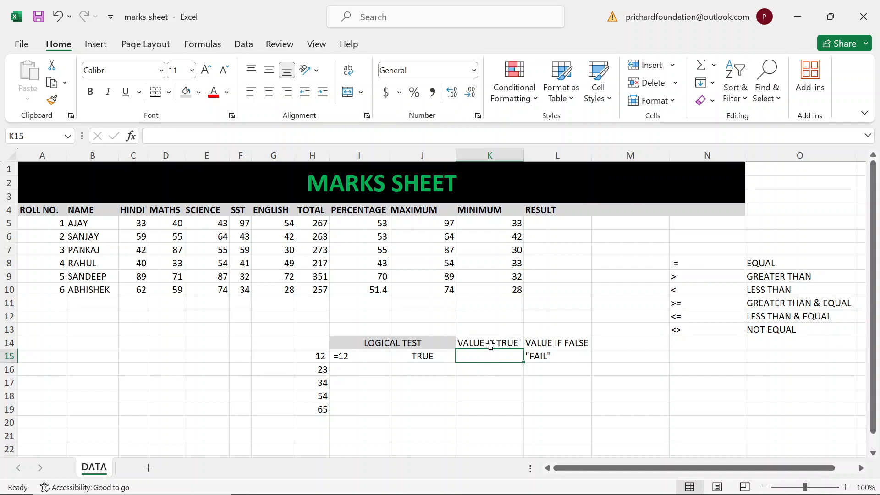
Enter "PASS" in quotation marks in cell K15 under VALUE IF TRUE, and select cell H15
{"action": "type", "text": "\"PASS\""}
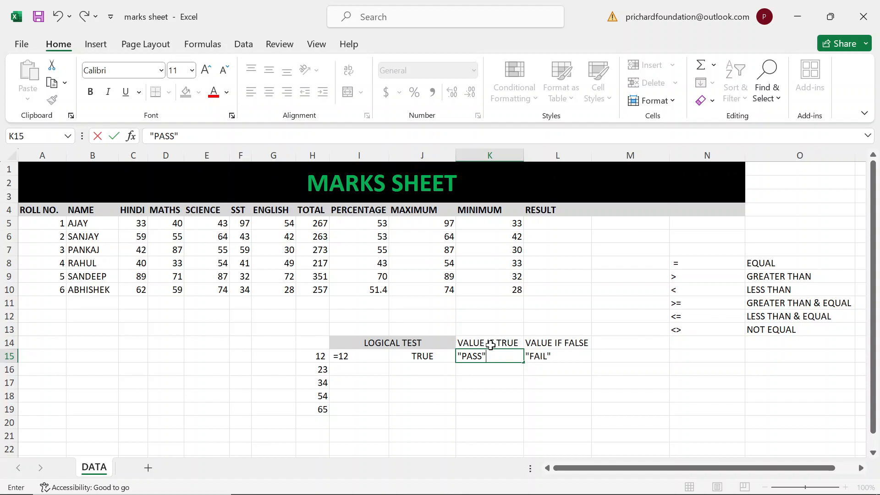
{"action": "key", "text": "Left"}
{"action": "key", "text": "Left"}
{"action": "key", "text": "Left"}
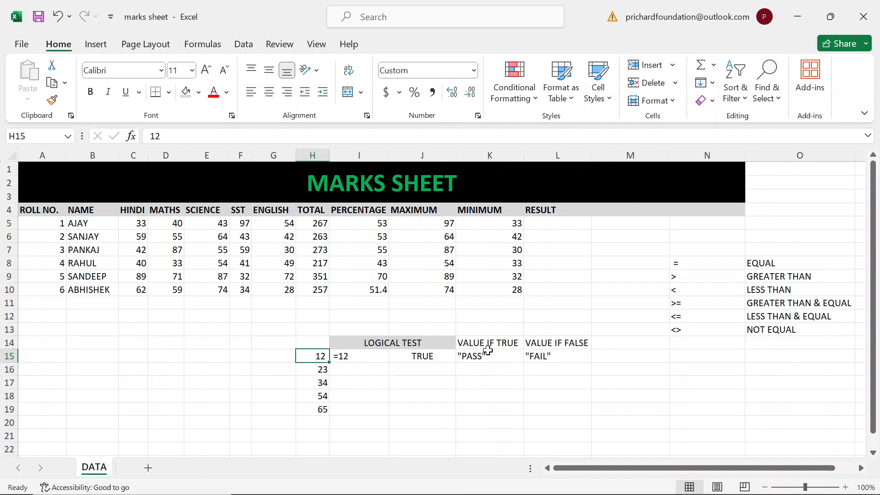
Change the sample test in cell I15 to =19 and its outcome in cell J15 to FALSE
{"action": "double_click", "coordinate": [349, 356]}
{"action": "key", "text": "BackSpace"}
{"action": "type", "text": "9"}
{"action": "key", "text": "Return"}
{"action": "left_click", "coordinate": [357, 354]}
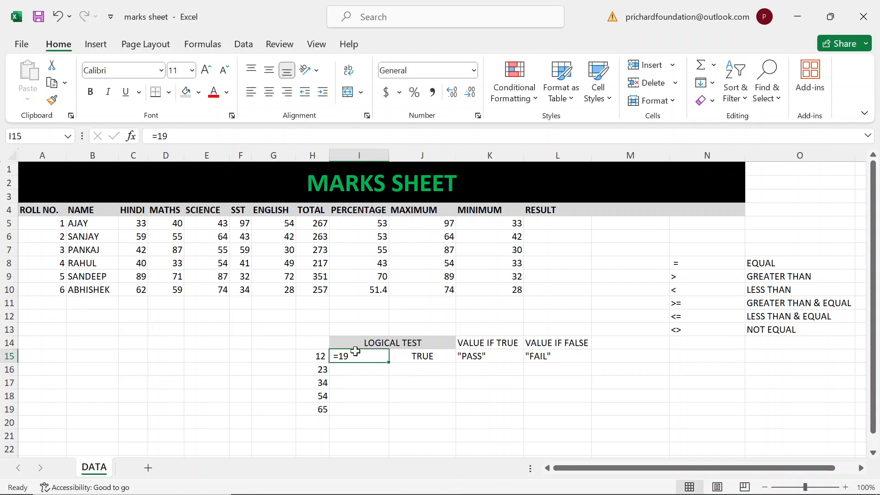
{"action": "key", "text": "Right"}
{"action": "type", "text": "FALSE"}
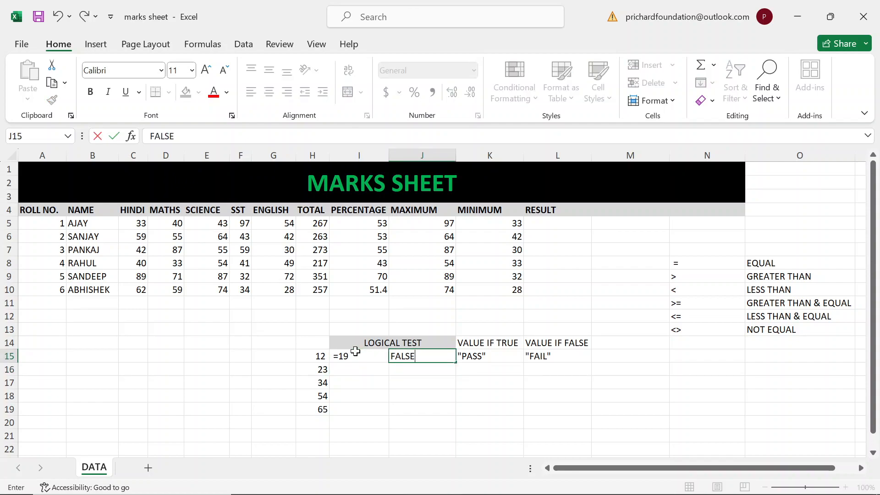
{"action": "key", "text": "Right"}
{"action": "key", "text": "Right"}
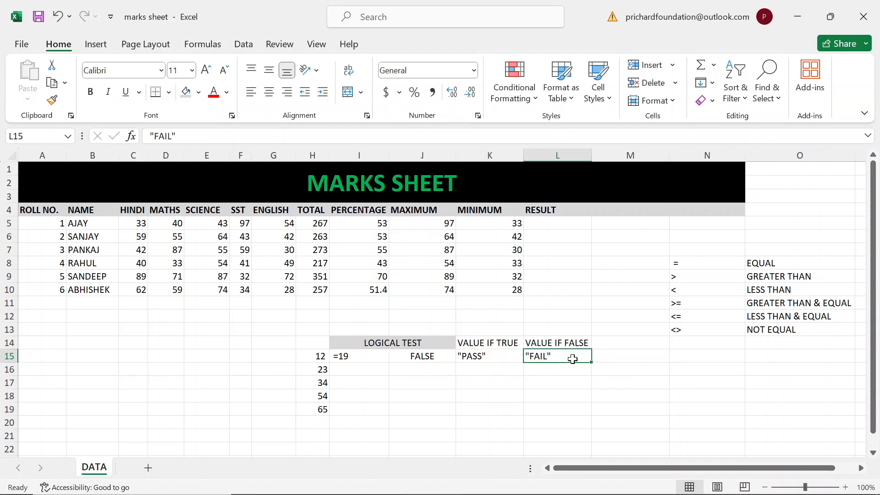
Enter the sample test >20 in cell I16 and its outcome TRUE in cell J16
{"action": "key", "text": "Left"}
{"action": "key", "text": "Left"}
{"action": "key", "text": "Left"}
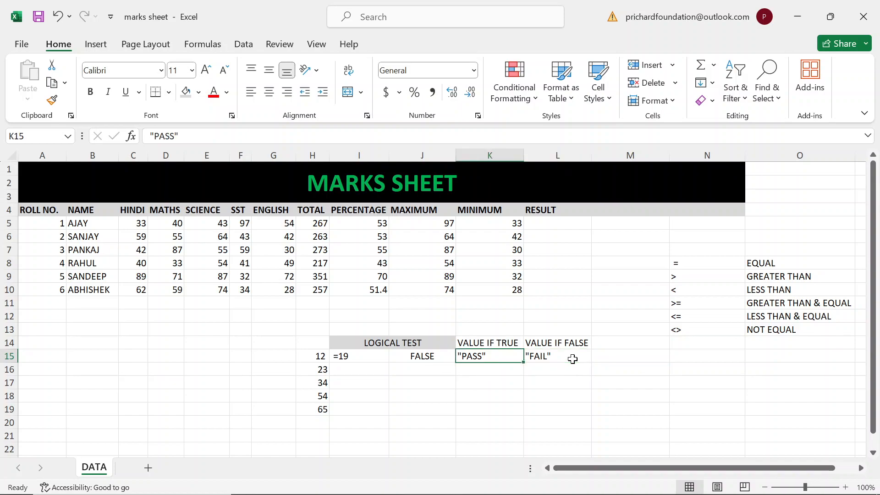
{"action": "key", "text": "Down"}
{"action": "type", "text": ">"}
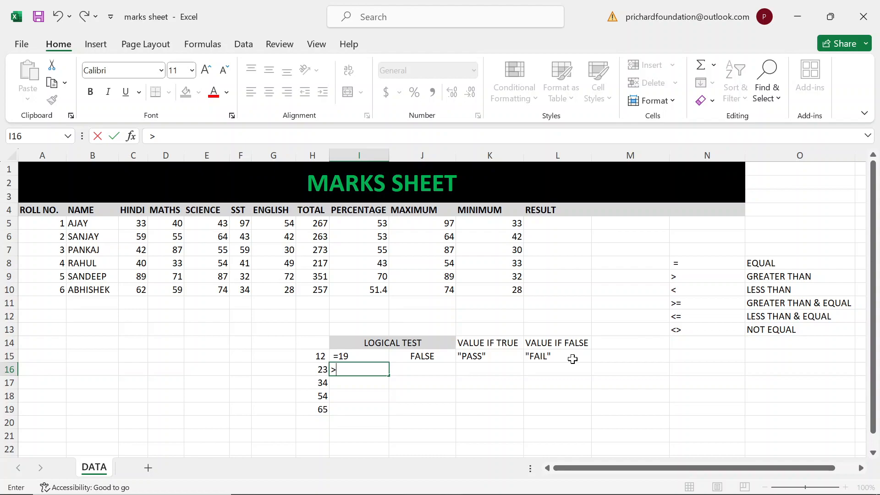
{"action": "type", "text": "20"}
{"action": "key", "text": "Tab"}
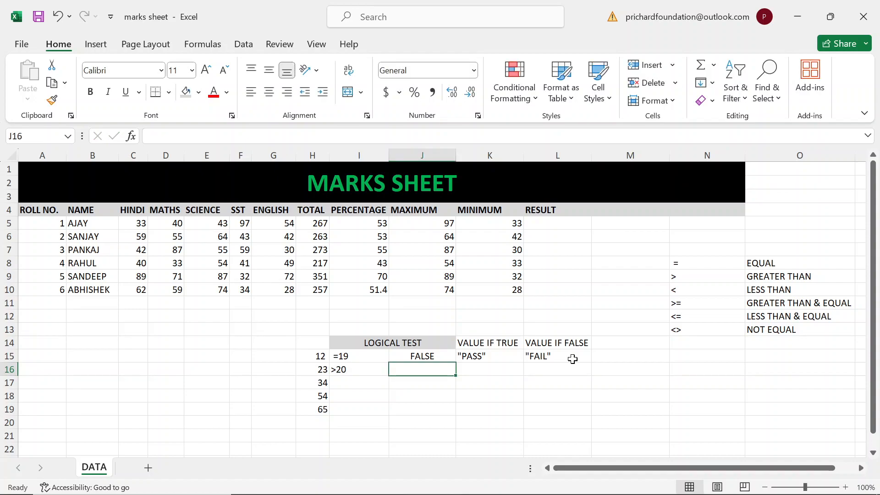
{"action": "type", "text": "TRUE"}
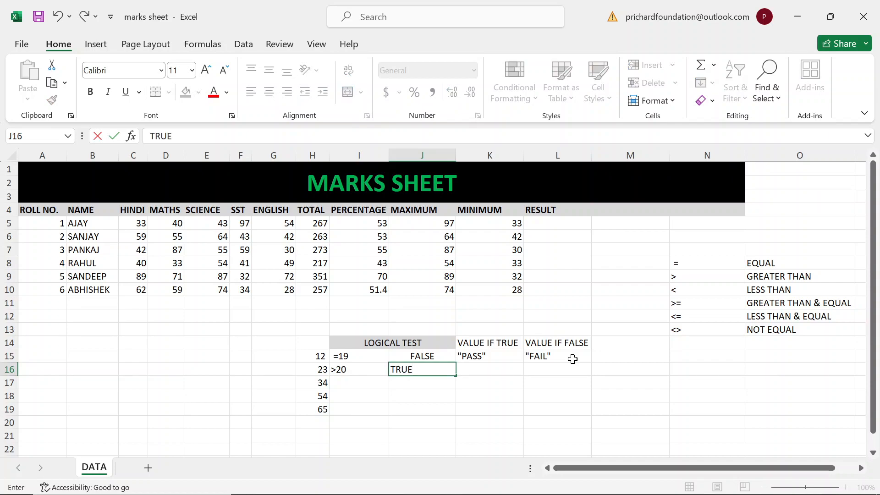
{"action": "key", "text": "Tab"}
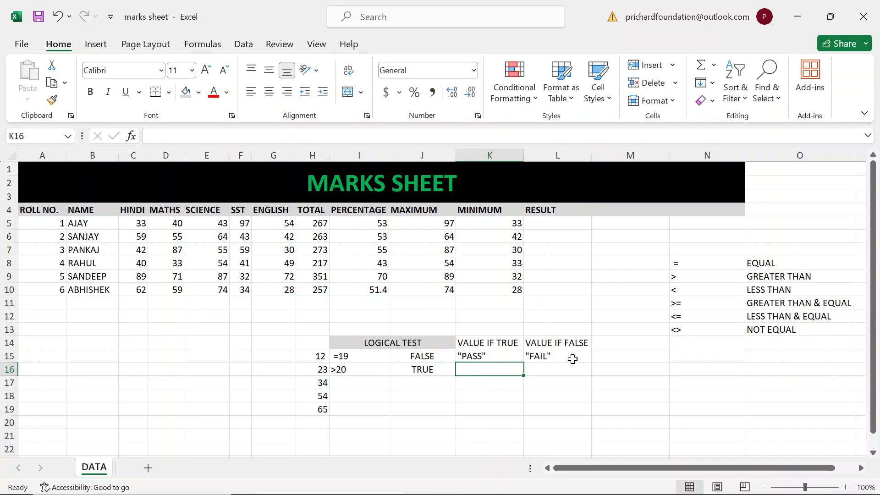
Enter "PASS" in cell K16 and "FAIL" in cell L16, both in quotation marks
{"action": "type", "text": "\"PASS\""}
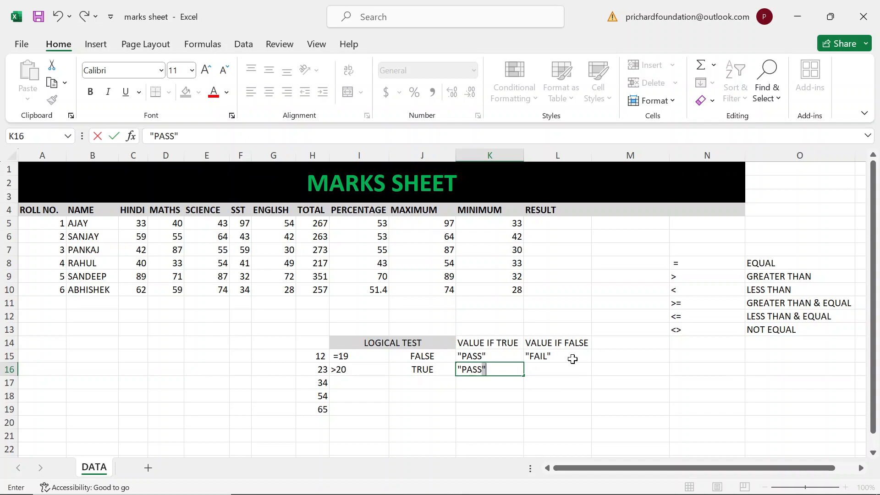
{"action": "key", "text": "Tab"}
{"action": "type", "text": "\""}
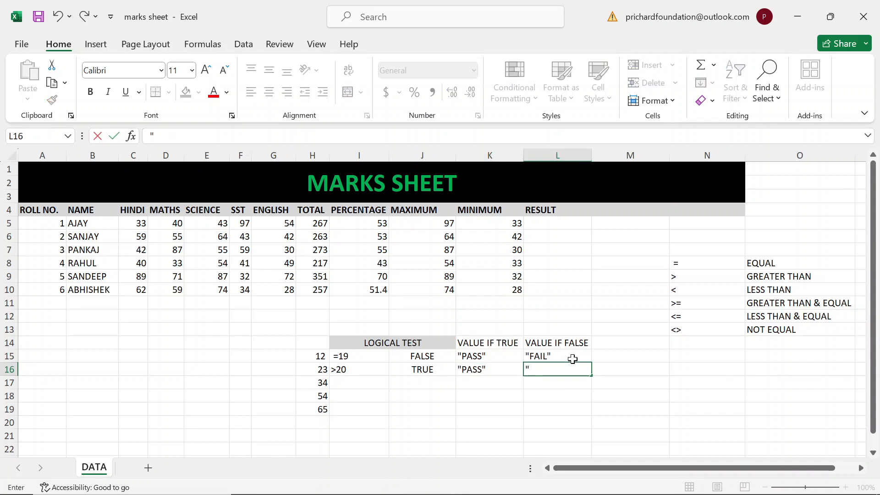
{"action": "type", "text": "FAIL\""}
{"action": "key", "text": "shift+Tab"}
{"action": "key", "text": "Up"}
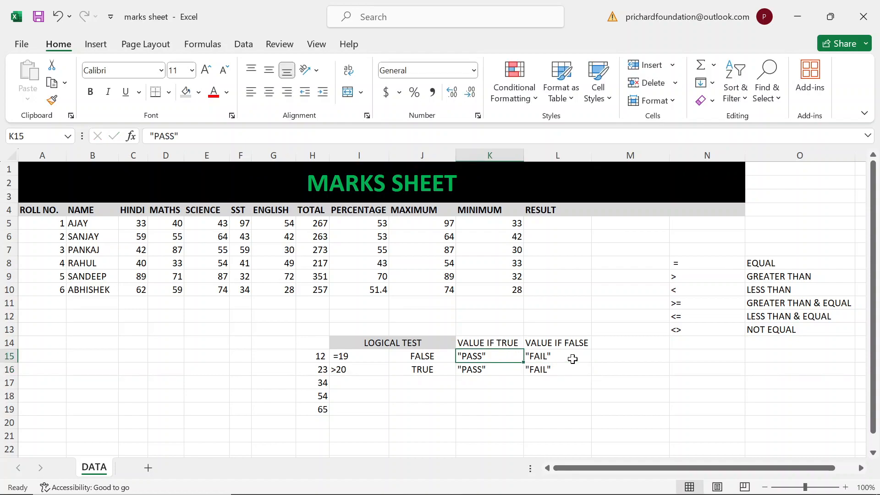
Highlight the applicable answers, cell L15 and cell K16, with the light grey fill
{"action": "left_click", "coordinate": [572, 359]}
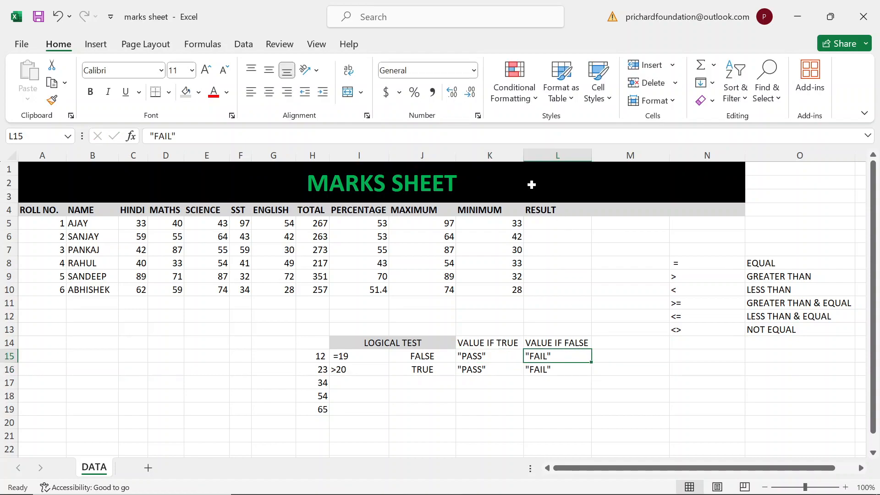
{"action": "left_click", "coordinate": [189, 93]}
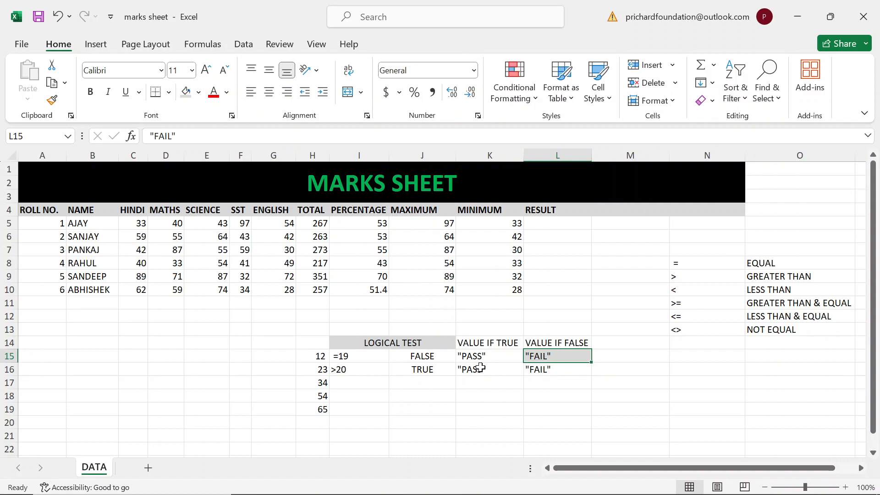
{"action": "left_click", "coordinate": [479, 368]}
{"action": "left_click", "coordinate": [188, 98]}
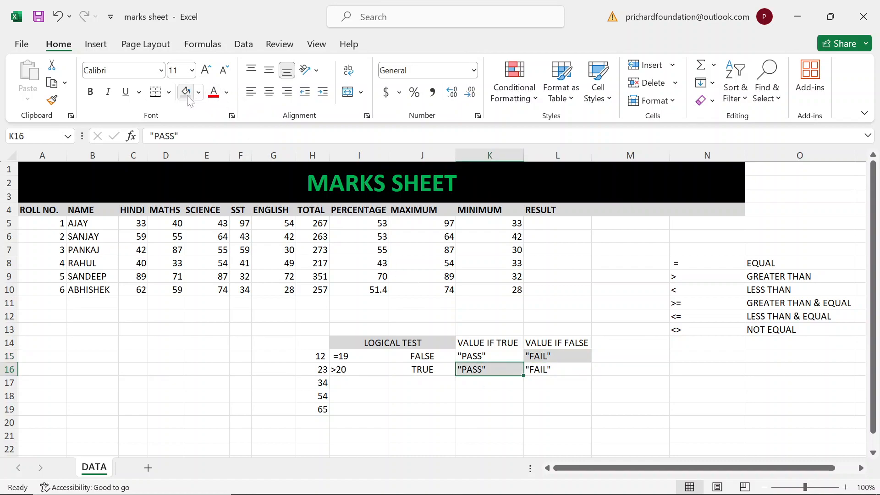
Examine how the number, logical test, outcome and highlighted answer in row 16 relate to each other
{"action": "left_click", "coordinate": [382, 372]}
{"action": "left_click_drag", "start_coordinate": [381, 372], "coordinate": [402, 373]}
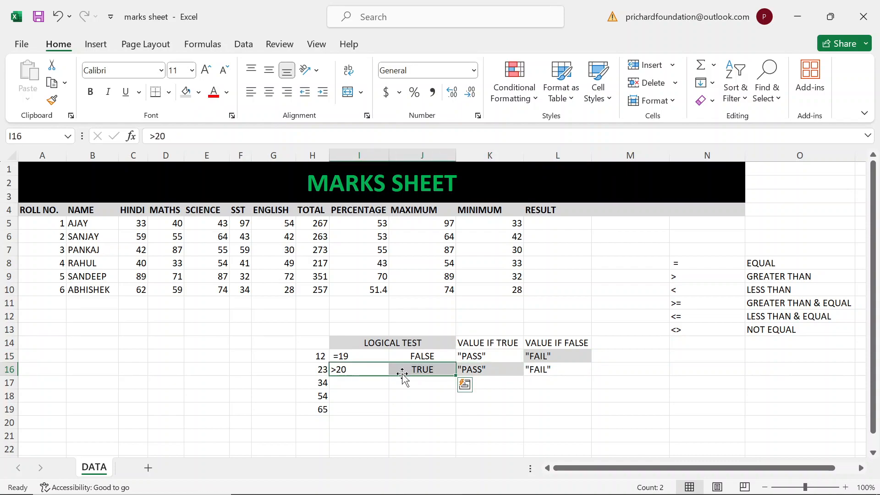
{"action": "left_click", "coordinate": [370, 390]}
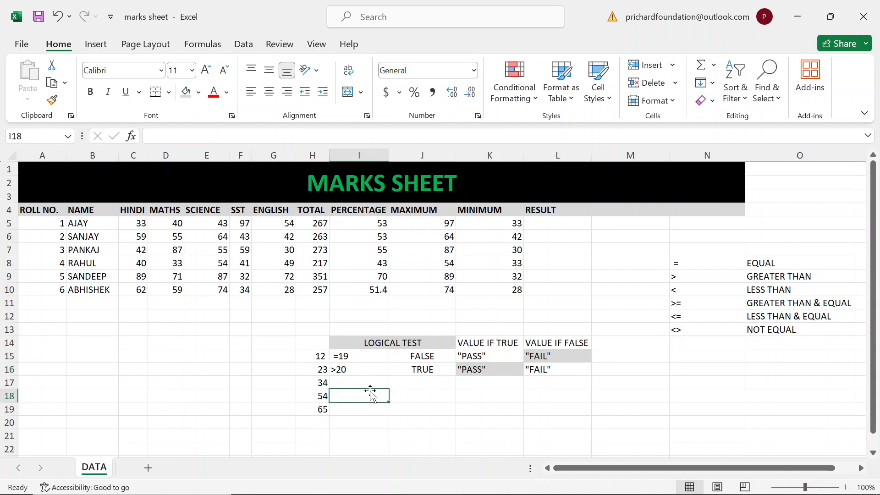
{"action": "left_click", "coordinate": [337, 370]}
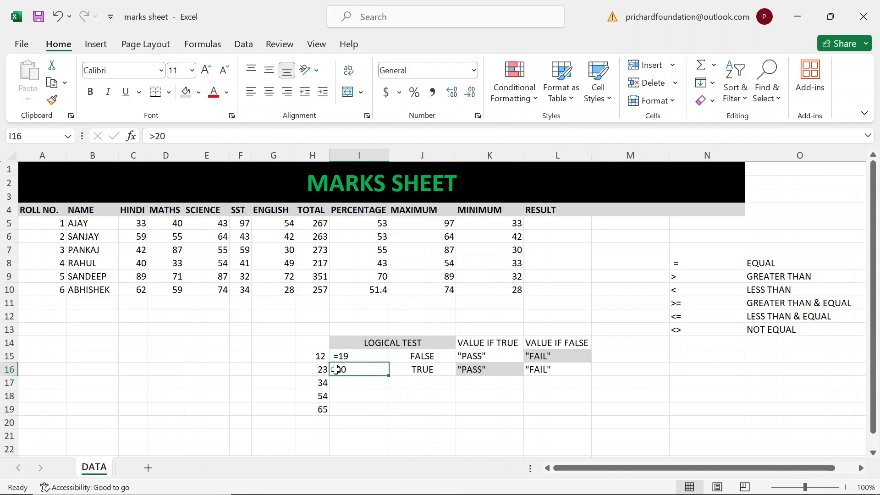
{"action": "left_click", "coordinate": [318, 368]}
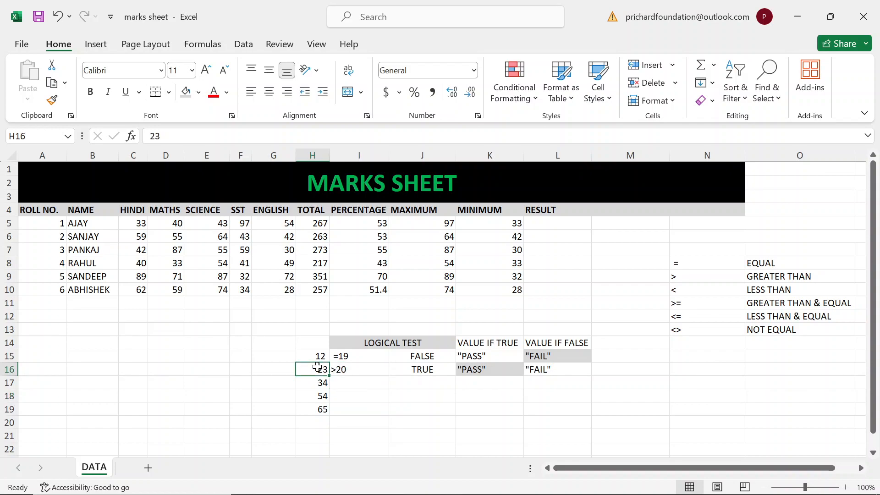
{"action": "left_click", "coordinate": [352, 368]}
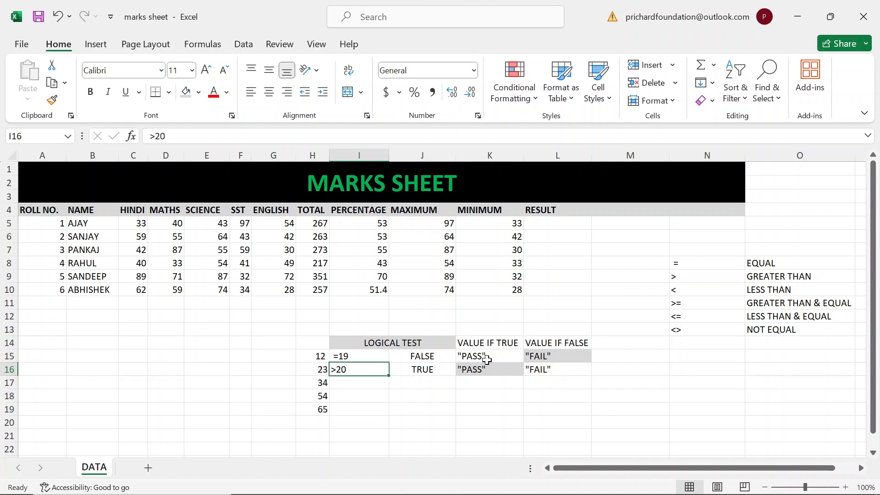
{"action": "left_click", "coordinate": [425, 372]}
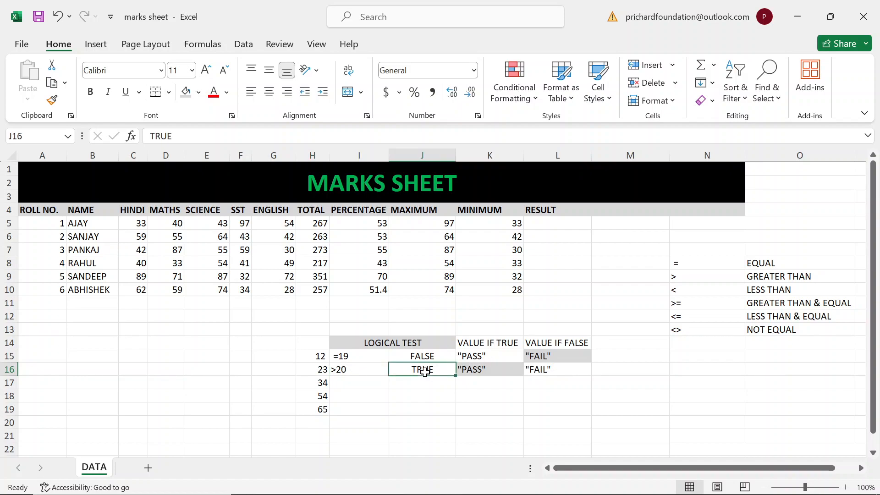
{"action": "left_click", "coordinate": [477, 365]}
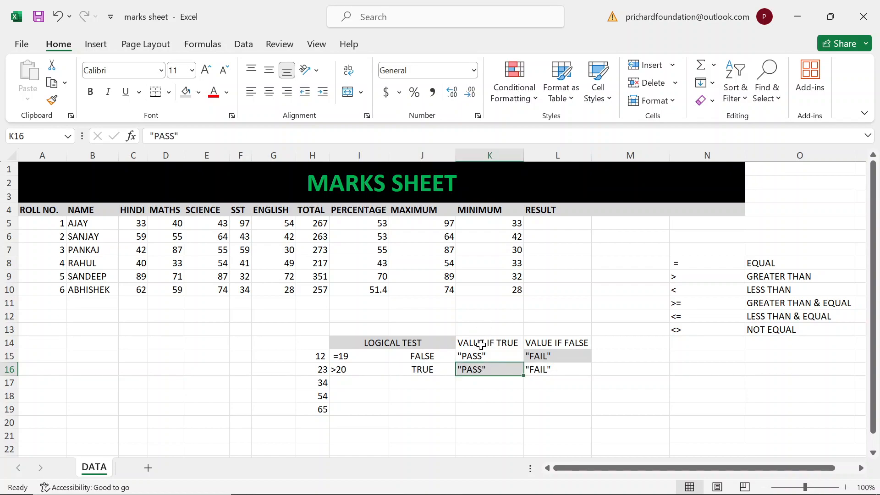
Change the sample test in cell I16 to >35 and select the "FAIL" cell in that row
{"action": "left_click", "coordinate": [357, 370]}
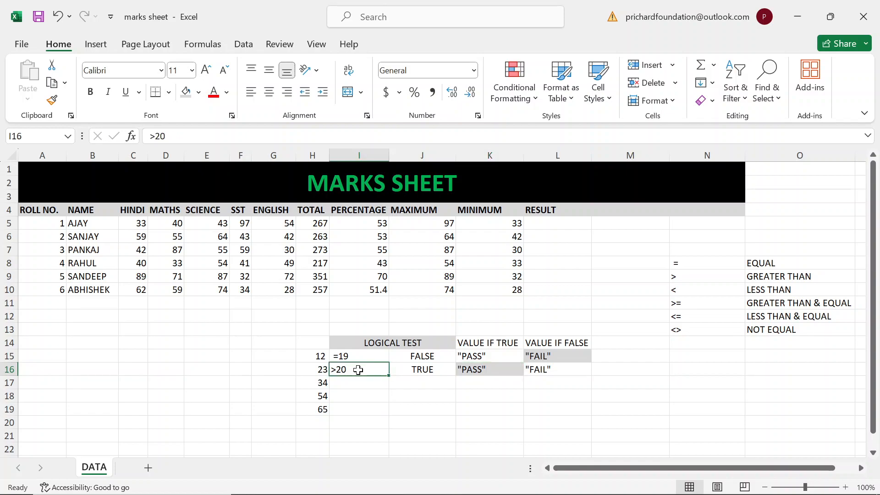
{"action": "double_click", "coordinate": [358, 369]}
{"action": "key", "text": "BackSpace"}
{"action": "key", "text": "BackSpace"}
{"action": "type", "text": "35"}
{"action": "key", "text": "Return"}
{"action": "left_click", "coordinate": [358, 369]}
{"action": "key", "text": "Right"}
{"action": "key", "text": "Right"}
{"action": "key", "text": "Right"}
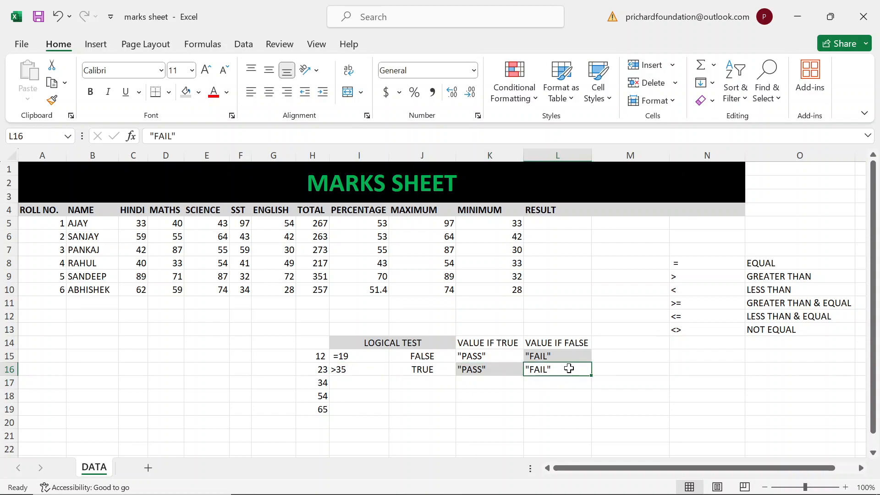
Add the heading RESULT in cell M14, beside VALUE IF FALSE
{"action": "left_click", "coordinate": [621, 343]}
{"action": "type", "text": "RESULT"}
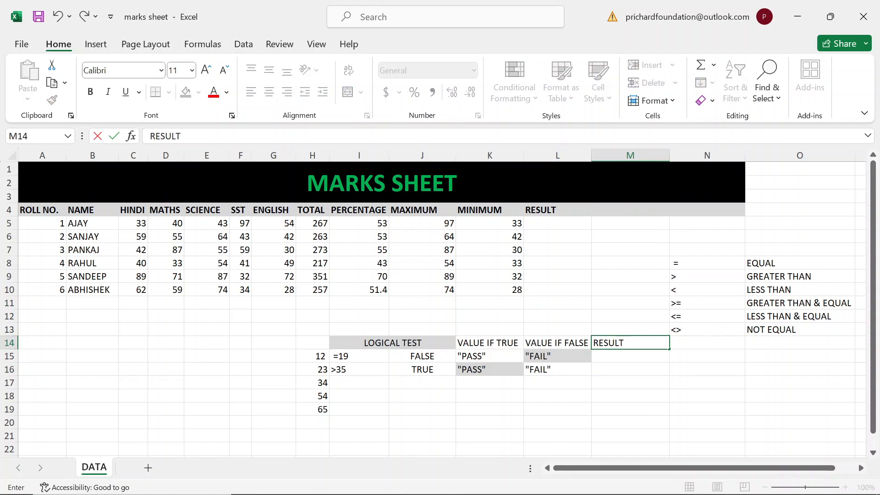
{"action": "key", "text": "Return"}
Fill the RESULT column cells M14 to M19 with light green
{"action": "key", "text": "Up"}
{"action": "key", "text": "shift+Down"}
{"action": "key", "text": "shift+Down"}
{"action": "key", "text": "shift+Down"}
{"action": "key", "text": "shift+Down"}
{"action": "key", "text": "shift+Down"}
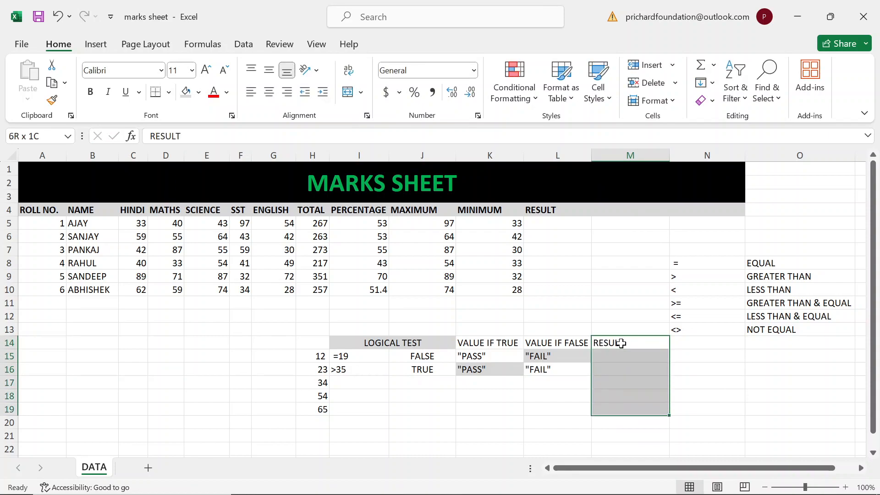
{"action": "key", "text": "alt"}
{"action": "key", "text": "h"}
{"action": "key", "text": "h"}
{"action": "key", "text": "Down"}
{"action": "key", "text": "Down"}
{"action": "key", "text": "Down"}
{"action": "key", "text": "Down"}
{"action": "key", "text": "Down"}
{"action": "key", "text": "Down"}
{"action": "key", "text": "Up"}
{"action": "key", "text": "Up"}
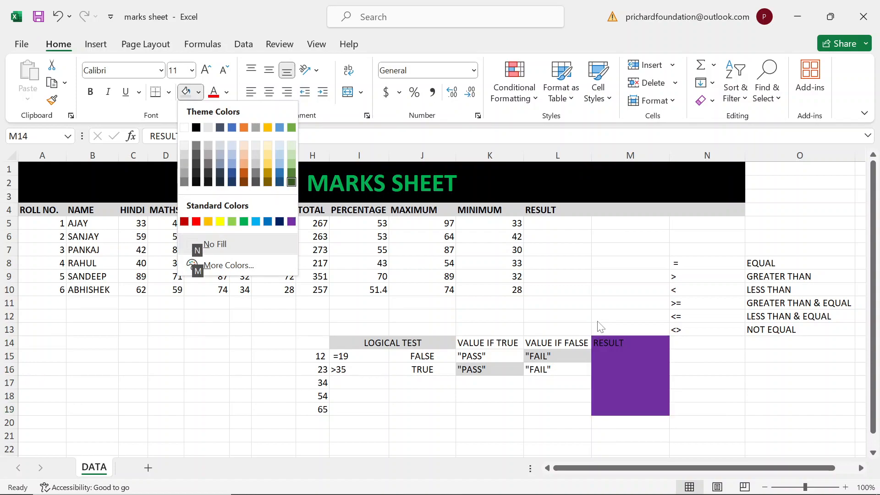
{"action": "key", "text": "Up"}
{"action": "key", "text": "Left"}
{"action": "key", "text": "Up"}
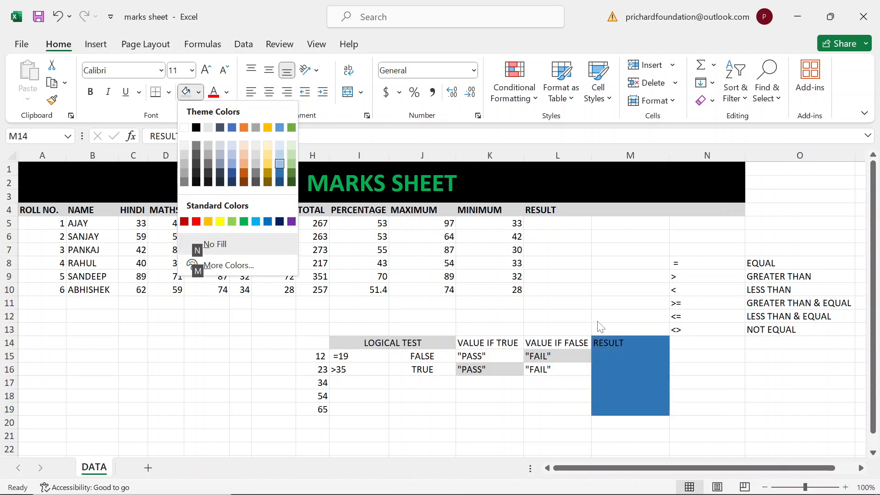
{"action": "key", "text": "Right"}
{"action": "key", "text": "Return"}
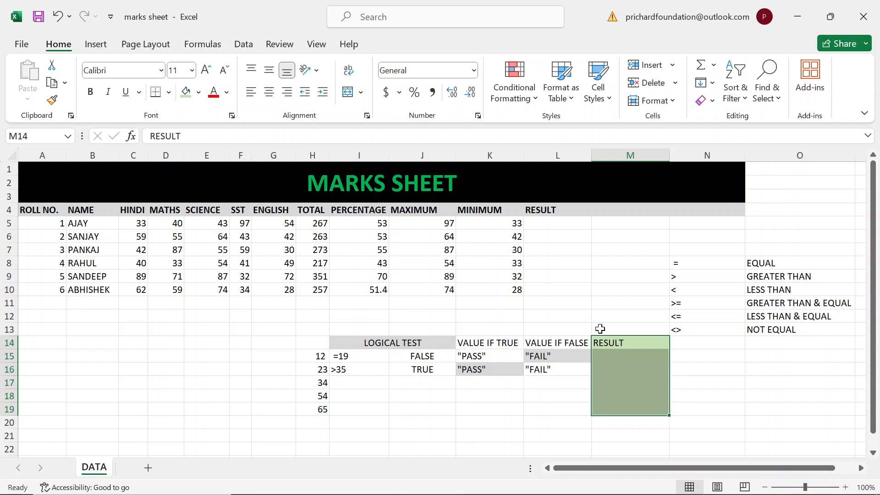
Enter the results FAIL in cell M15 and PASS in cell M16
{"action": "left_click", "coordinate": [604, 359]}
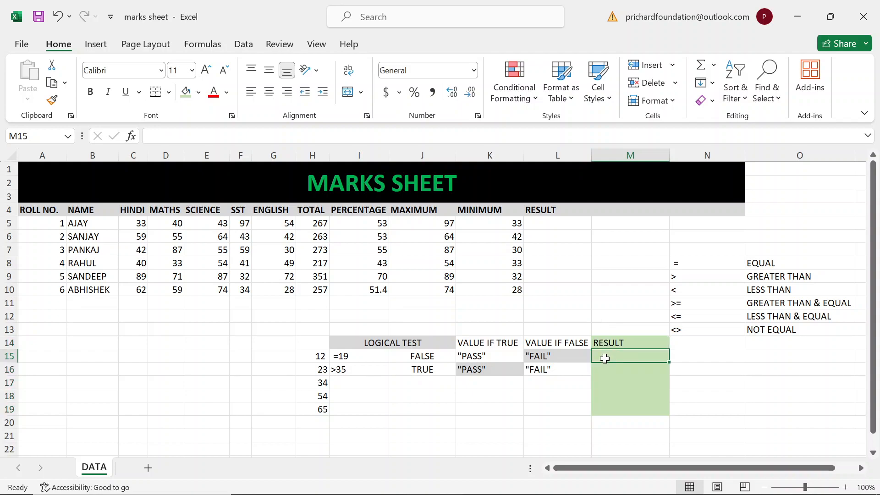
{"action": "type", "text": "FAIL"}
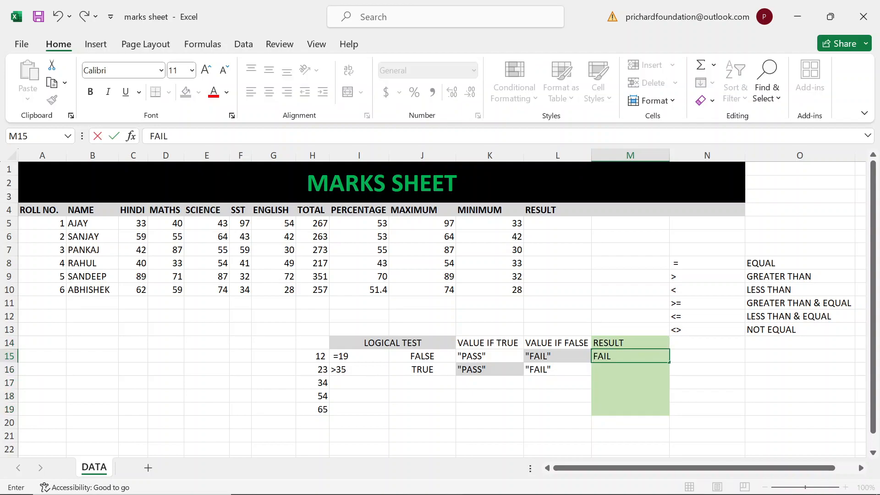
{"action": "key", "text": "Return"}
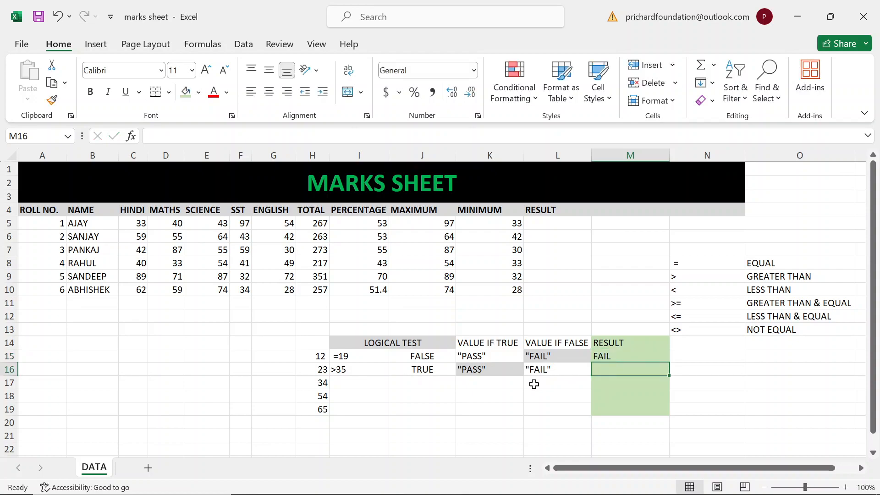
{"action": "type", "text": "PASS"}
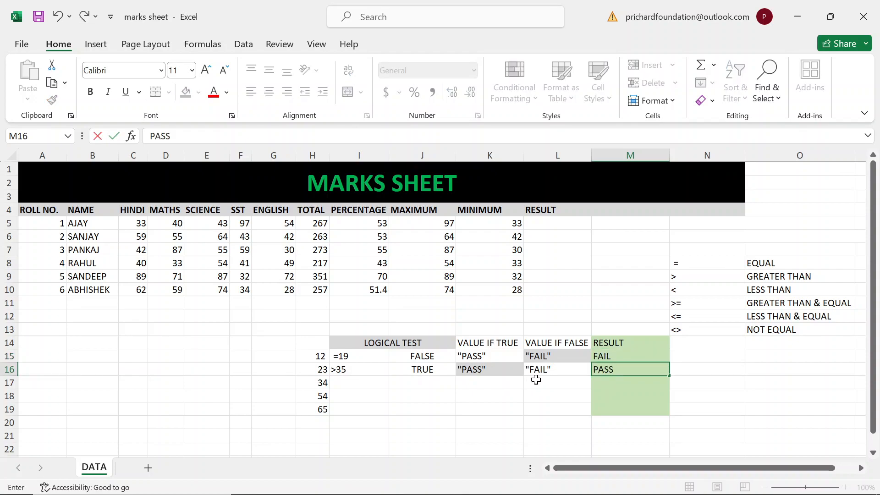
{"action": "key", "text": "Return"}
Enter the sample test <20 in cell I17 and its outcome FALSE in cell J17
{"action": "key", "text": "Left"}
{"action": "key", "text": "Left"}
{"action": "key", "text": "Left"}
{"action": "key", "text": "Left"}
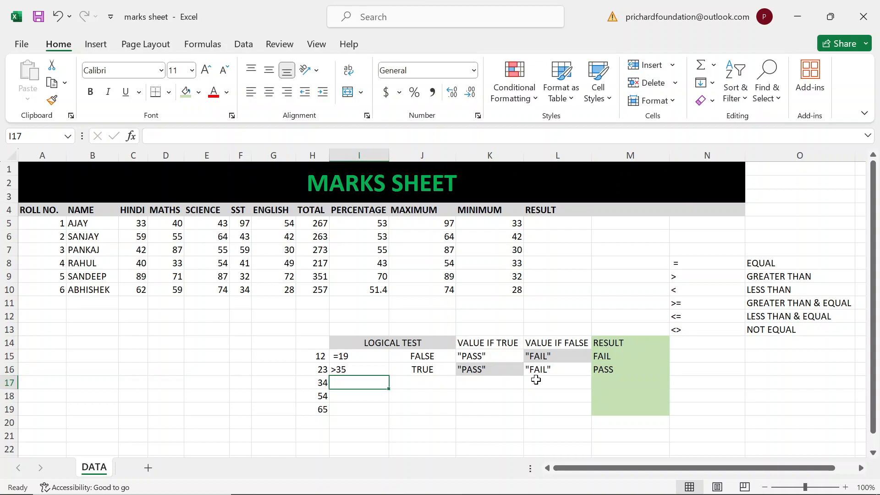
{"action": "type", "text": "<"}
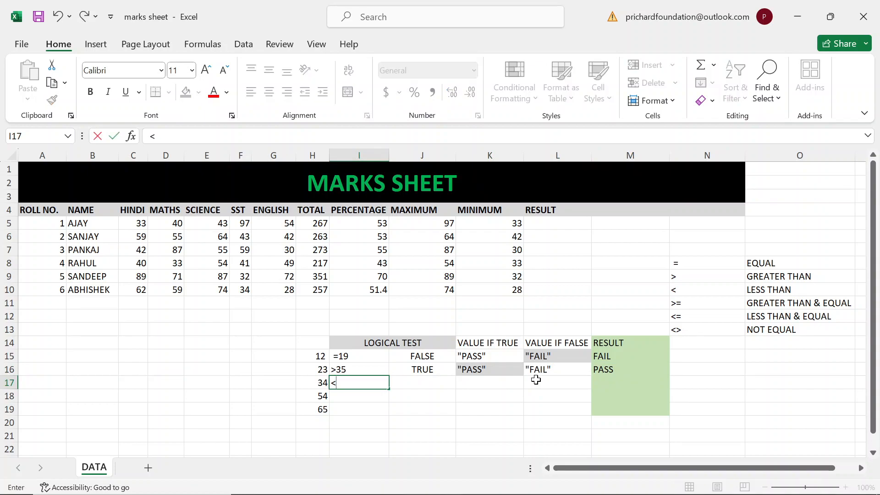
{"action": "key", "text": "Right"}
{"action": "key", "text": "Left"}
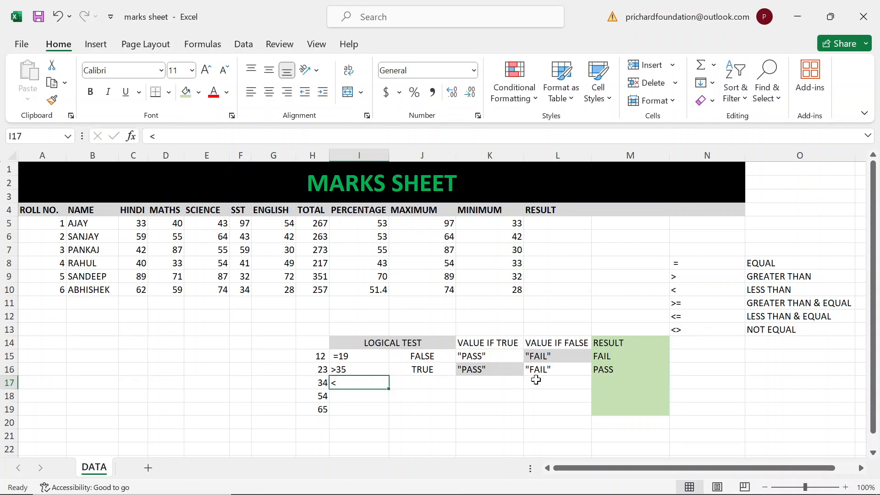
{"action": "type", "text": "<20"}
{"action": "key", "text": "Right"}
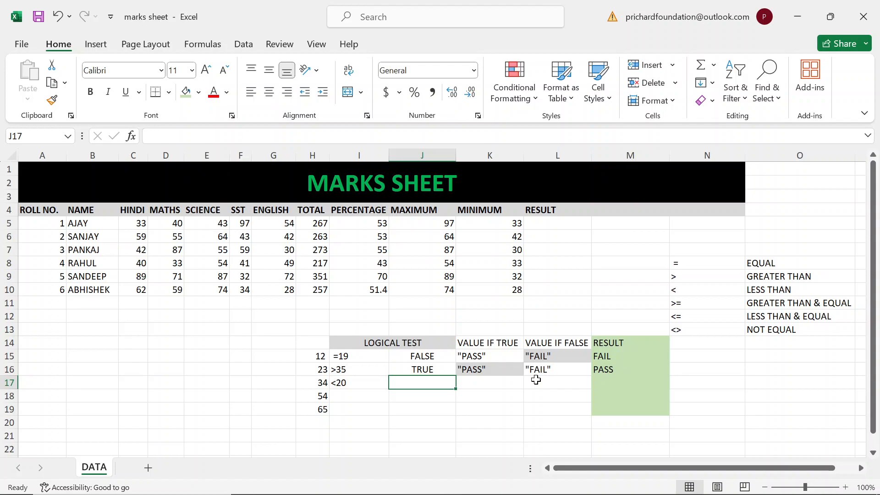
{"action": "type", "text": "FALSE"}
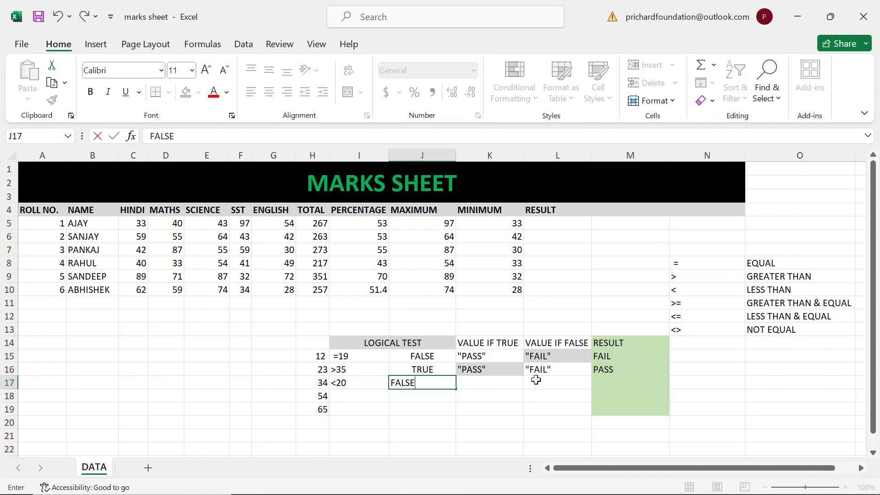
{"action": "key", "text": "Right"}
Copy the "PASS" and "FAIL" values from row 16 down into cells K17 and L17
{"action": "type", "text": "\""}
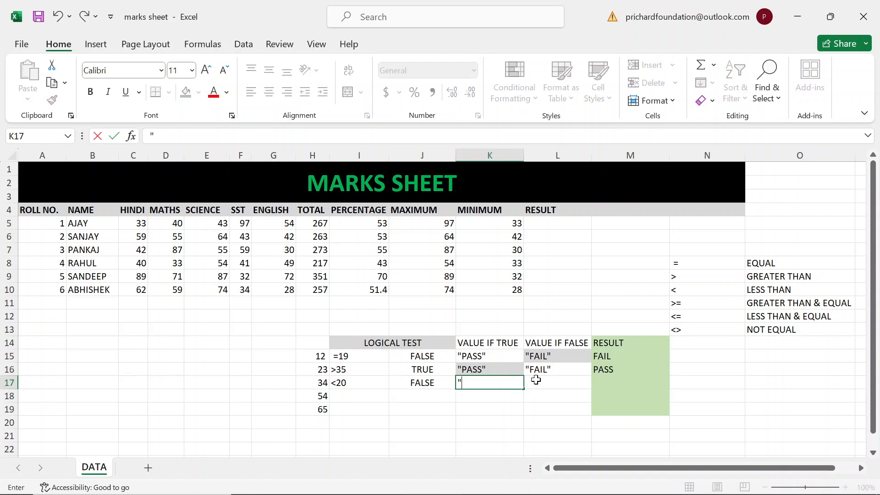
{"action": "key", "text": "BackSpace"}
{"action": "key", "text": "Escape"}
{"action": "key", "text": "ctrl+d"}
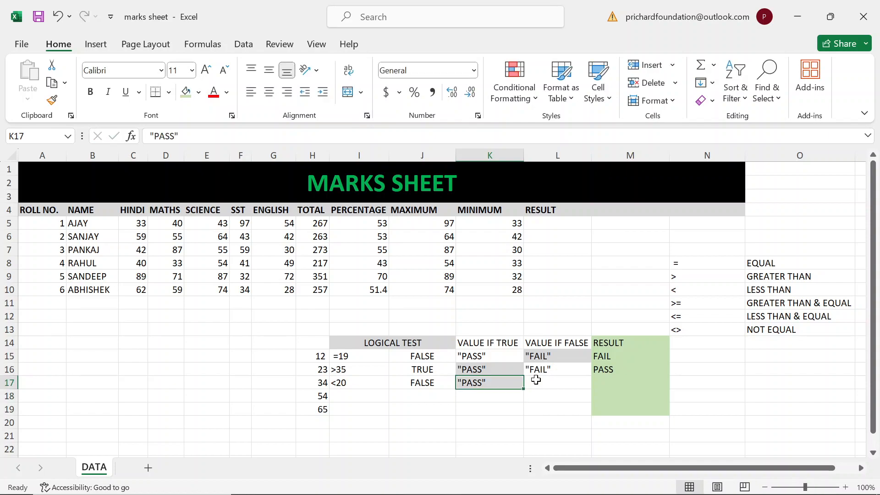
{"action": "left_click", "coordinate": [536, 380]}
{"action": "key", "text": "ctrl+d"}
Remove the fill from cells K17 and L17, and shade only the "FAIL" cell L17 light grey
{"action": "key", "text": "shift+Left"}
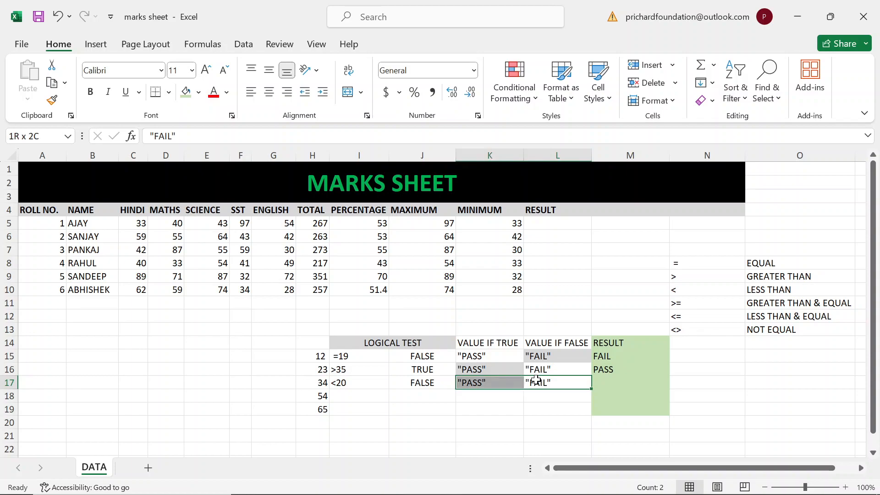
{"action": "left_click", "coordinate": [199, 93]}
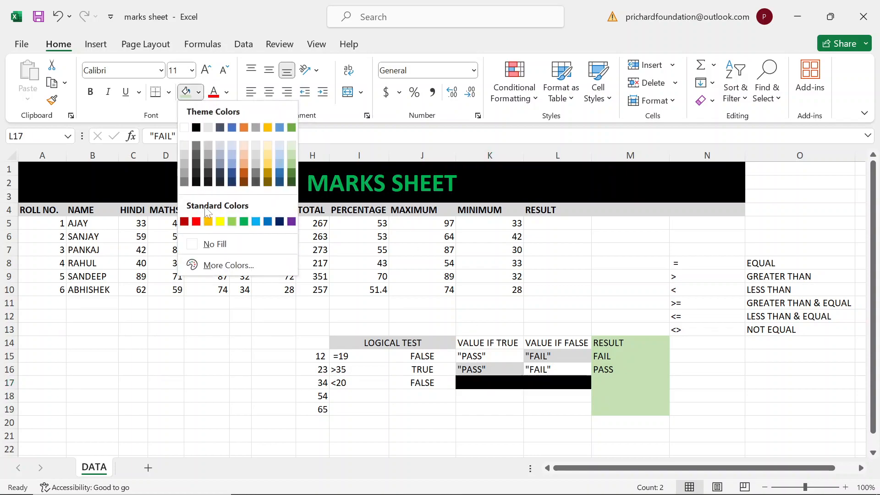
{"action": "left_click", "coordinate": [212, 244]}
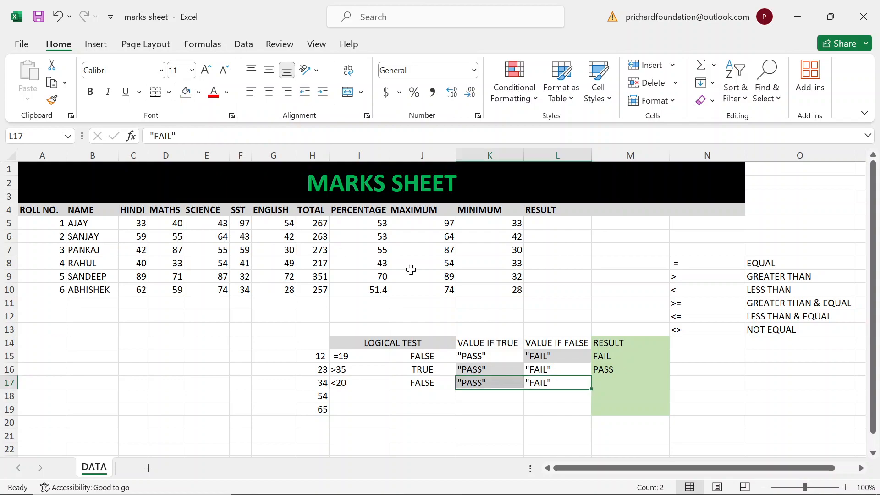
{"action": "left_click", "coordinate": [553, 381]}
{"action": "key", "text": "alt+h"}
{"action": "key", "text": "h"}
{"action": "key", "text": "Down"}
{"action": "key", "text": "Down"}
{"action": "key", "text": "Return"}
Enter the result FAIL in cell M17
{"action": "key", "text": "Right"}
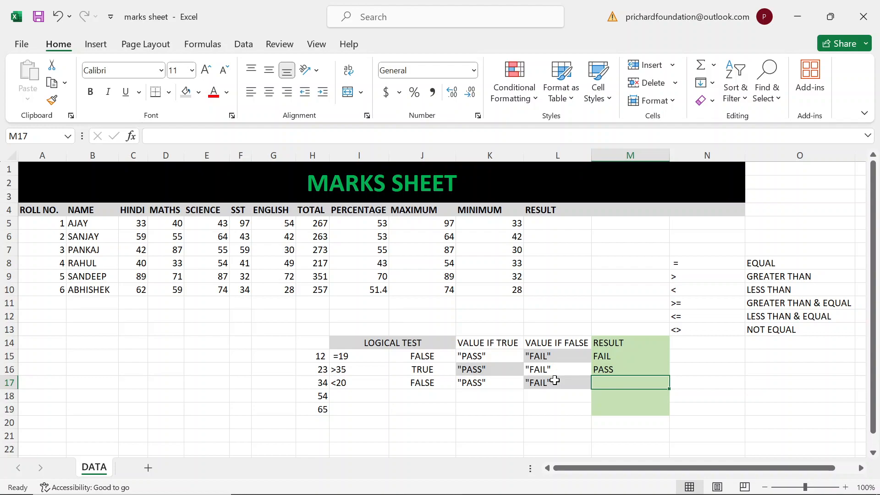
{"action": "type", "text": "FAIL"}
{"action": "left_click", "coordinate": [555, 380]}
Clear all contents and formatting from the worked example table in H14:M19
{"action": "key", "text": "Left"}
{"action": "key", "text": "Left"}
{"action": "key", "text": "Right"}
{"action": "key", "text": "Right"}
{"action": "key", "text": "Up"}
{"action": "key", "text": "Up"}
{"action": "key", "text": "Up"}
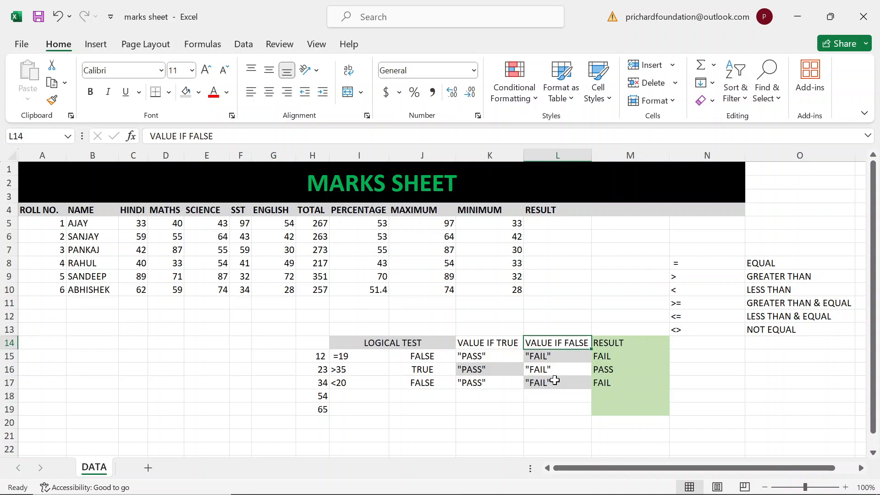
{"action": "key", "text": "Left"}
{"action": "key", "text": "Left"}
{"action": "key", "text": "Left"}
{"action": "key", "text": "shift+Down"}
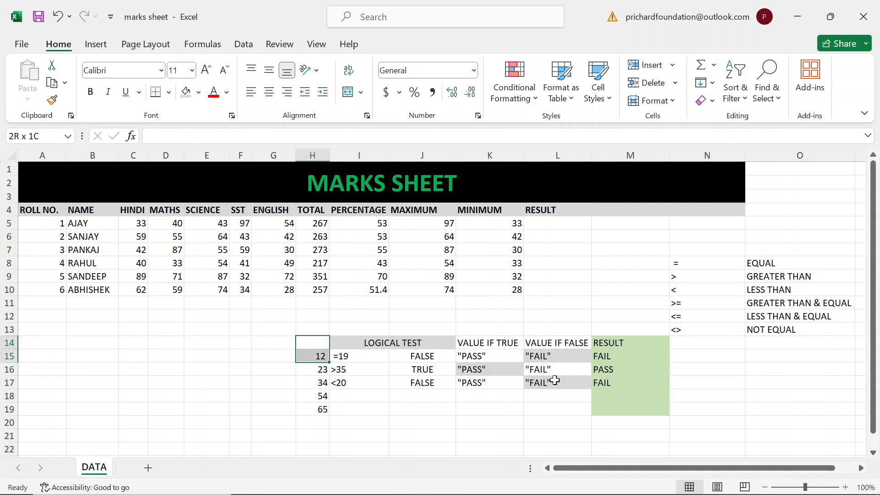
{"action": "key", "text": "shift+Down"}
{"action": "key", "text": "shift+Down"}
{"action": "key", "text": "shift+Down"}
{"action": "key", "text": "shift+Down"}
{"action": "key", "text": "shift+Right"}
{"action": "key", "text": "shift+Right"}
{"action": "key", "text": "shift+Right"}
{"action": "key", "text": "shift+Right"}
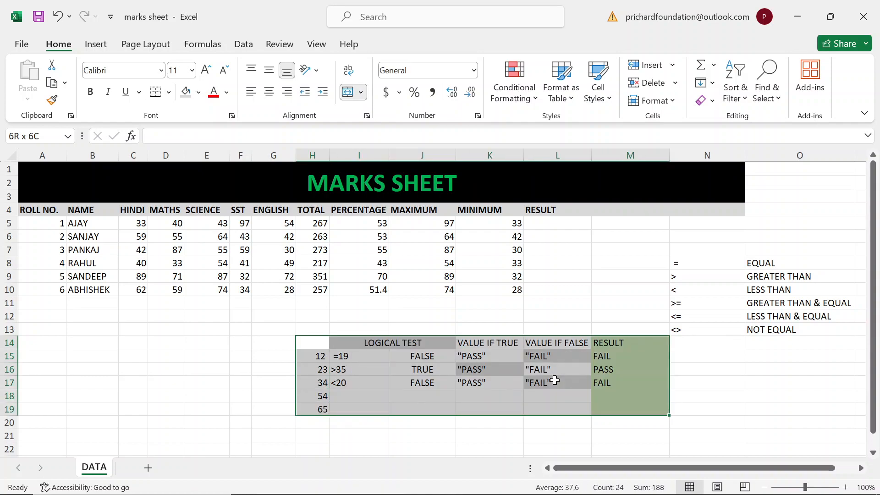
{"action": "key", "text": "alt+h"}
{"action": "key", "text": "e"}
{"action": "key", "text": "a"}
Clear the list of comparison operators and their meanings from N8:O13, including its formatting
{"action": "key", "text": "Right"}
{"action": "key", "text": "Up"}
{"action": "key", "text": "Up"}
{"action": "key", "text": "Right"}
{"action": "key", "text": "Right"}
{"action": "key", "text": "Right"}
{"action": "key", "text": "Right"}
{"action": "key", "text": "Right"}
{"action": "key", "text": "Down"}
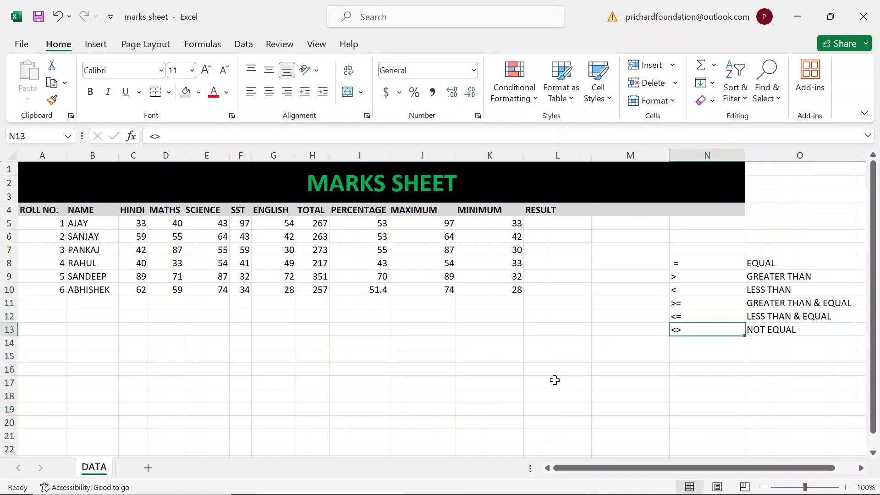
{"action": "key", "text": "ctrl+a"}
{"action": "key", "text": "Delete"}
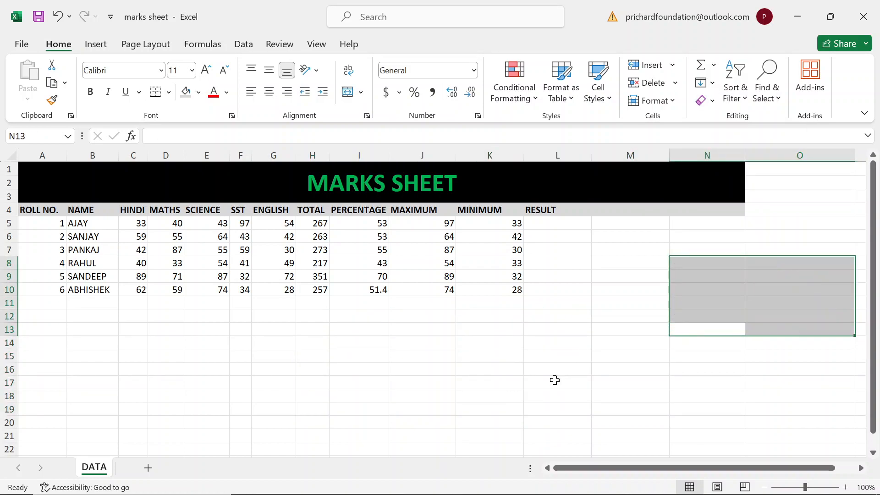
{"action": "key", "text": "alt+h"}
{"action": "key", "text": "e"}
{"action": "key", "text": "a"}
Write the formula =IF(K5=33,"PASS","FAIL") in cell L5 of the RESULT column
{"action": "key", "text": "Left"}
{"action": "key", "text": "Left"}
{"action": "key", "text": "Up"}
{"action": "key", "text": "Up"}
{"action": "key", "text": "Up"}
{"action": "key", "text": "Up"}
{"action": "key", "text": "Up"}
{"action": "key", "text": "Up"}
{"action": "key", "text": "Up"}
{"action": "key", "text": "Up"}
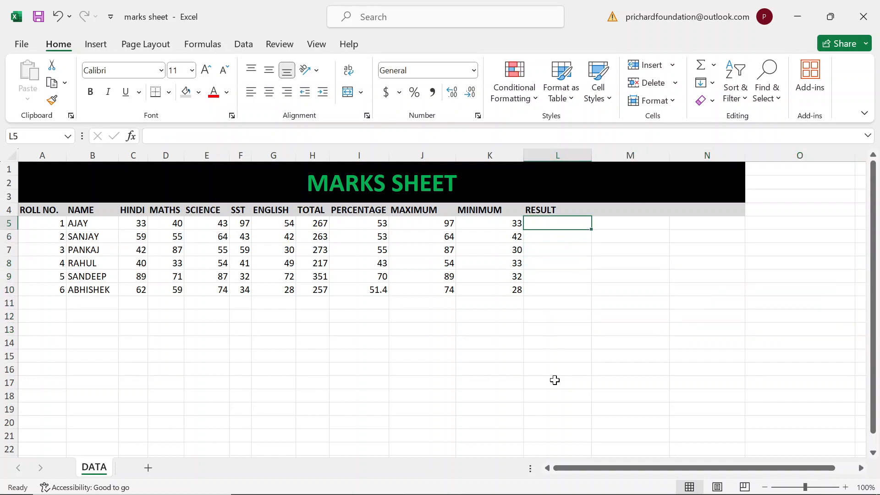
{"action": "type", "text": "=IF("}
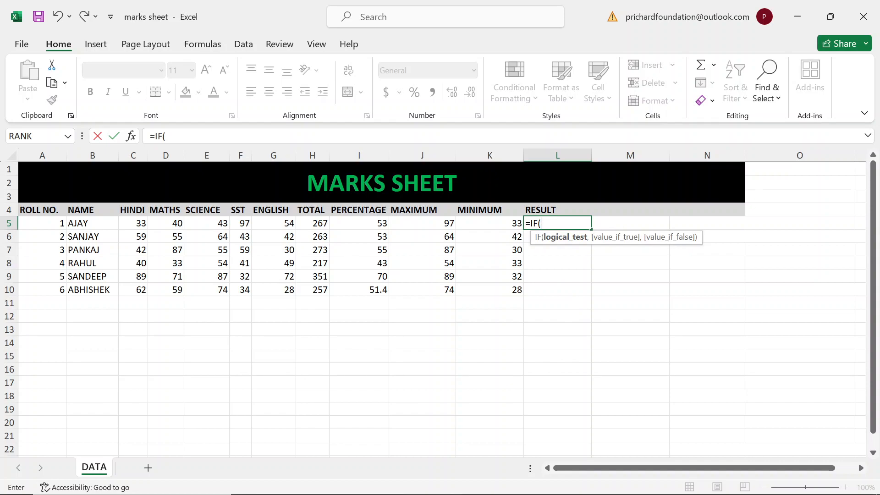
{"action": "left_click", "coordinate": [494, 223]}
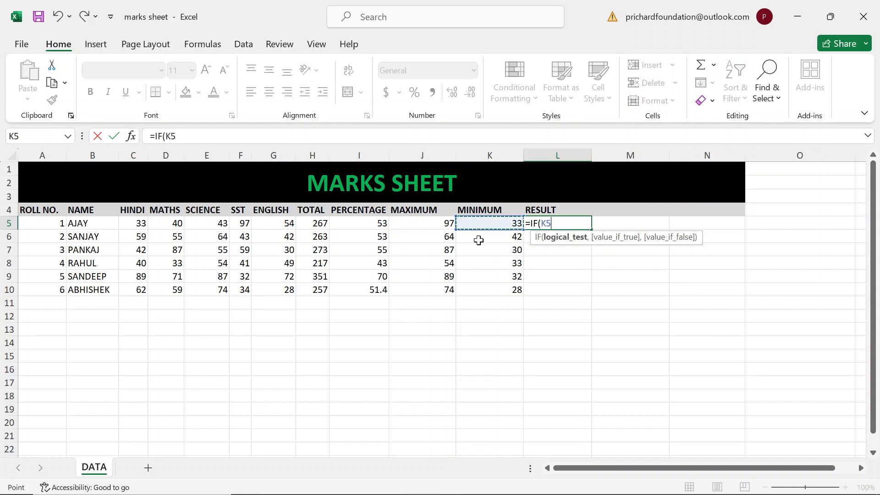
{"action": "type", "text": "=33"}
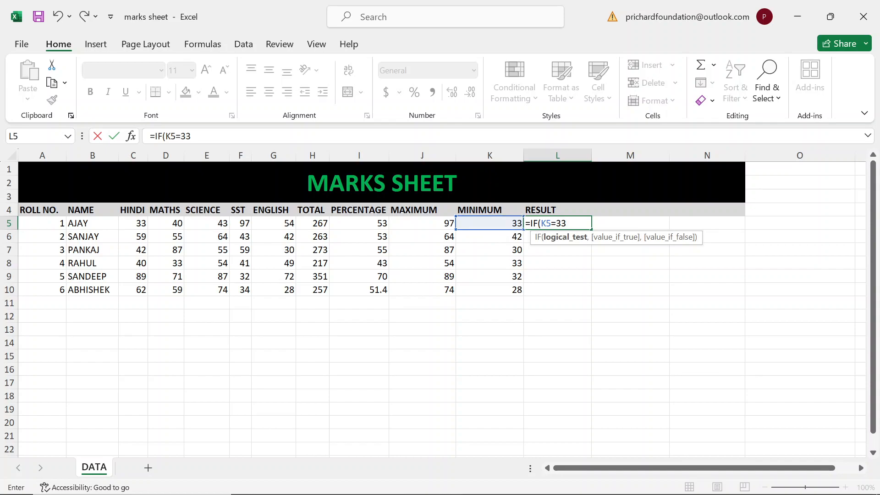
{"action": "type", "text": ",\"PASS\","}
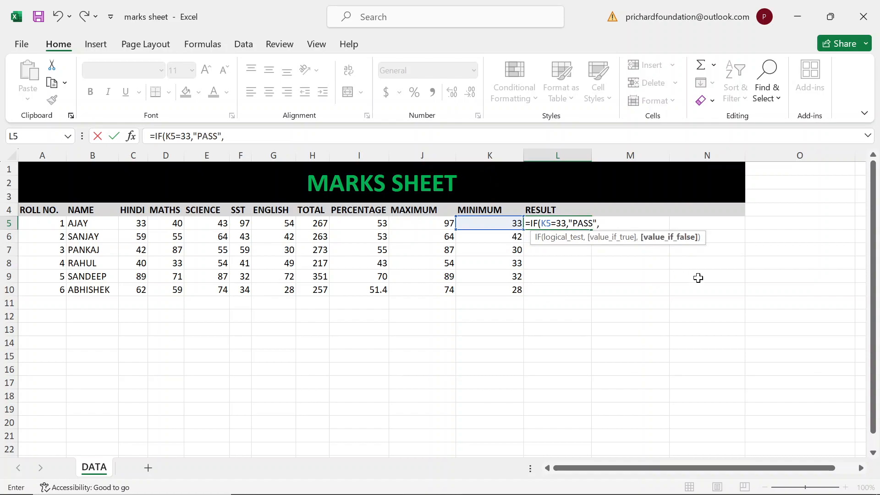
{"action": "type", "text": "\"FAIL\")"}
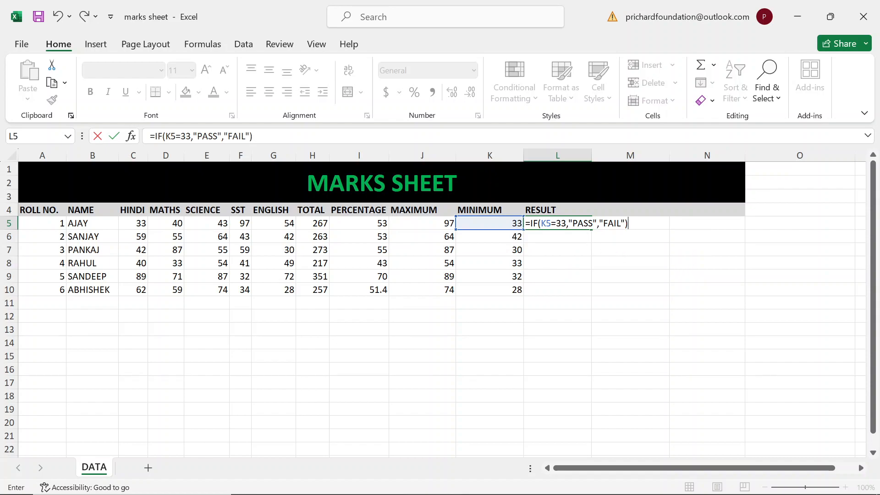
Review the logical test, true value and false value arguments of the formula in L5
{"action": "left_click", "coordinate": [567, 223]}
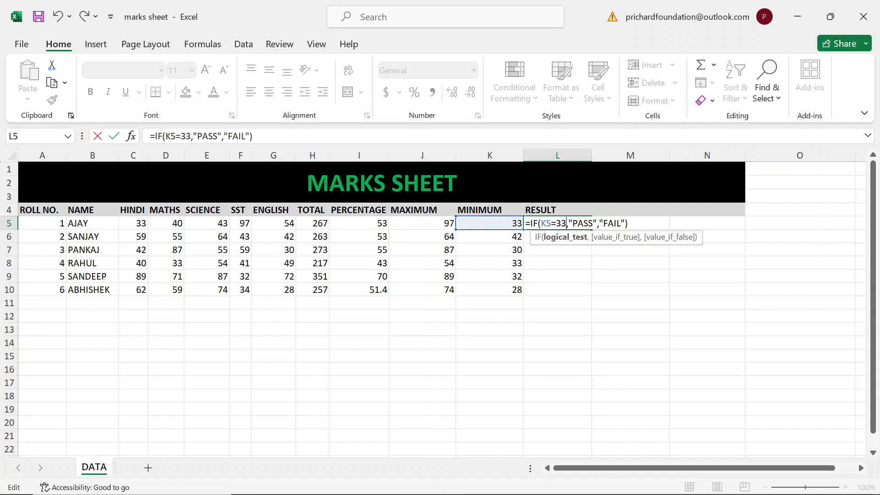
{"action": "left_click", "coordinate": [593, 224]}
{"action": "left_click", "coordinate": [599, 224]}
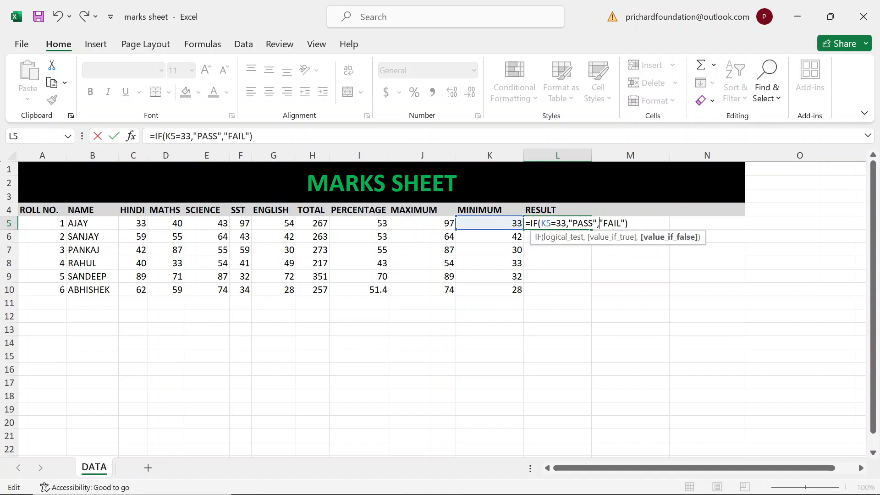
{"action": "left_click", "coordinate": [551, 223]}
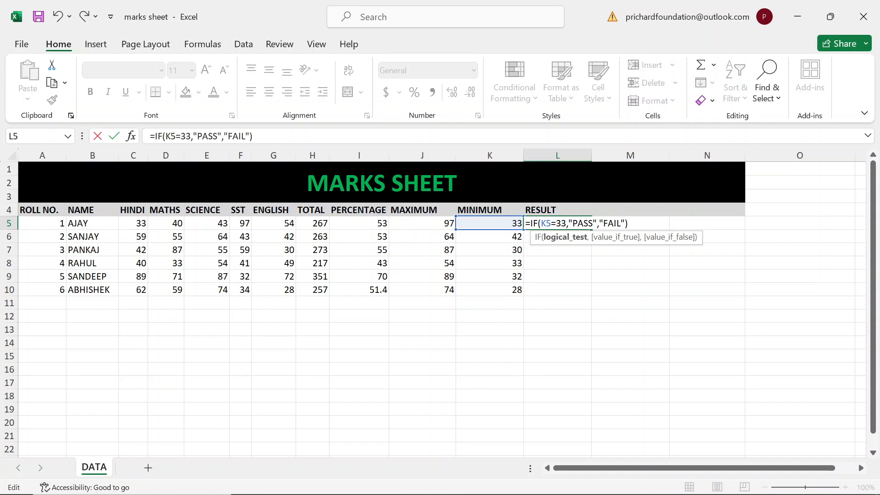
{"action": "left_click", "coordinate": [584, 224]}
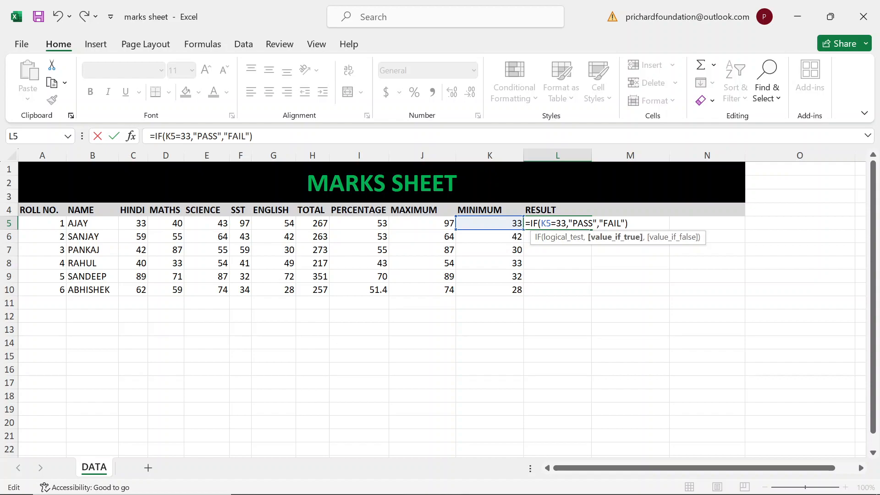
{"action": "left_click", "coordinate": [617, 223]}
Change the comparison value in the L5 logical test to 34 and check the false value argument
{"action": "left_click", "coordinate": [567, 223]}
{"action": "key", "text": "BackSpace"}
{"action": "type", "text": "4"}
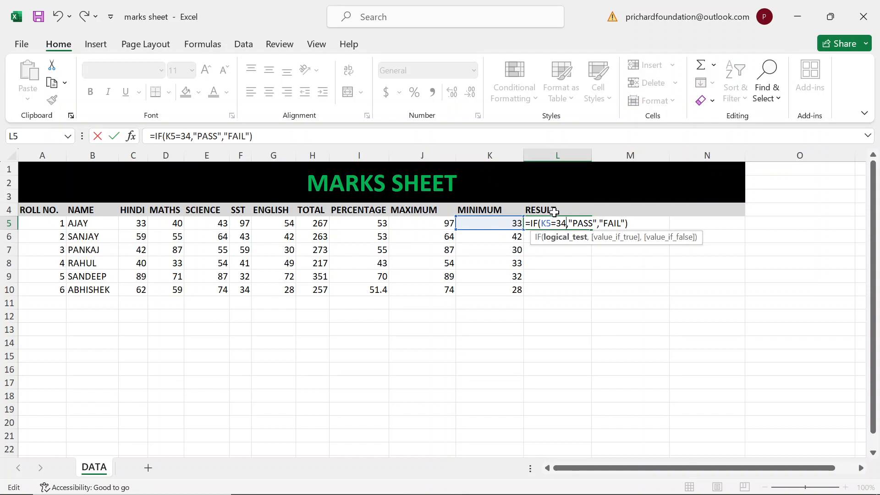
{"action": "left_click", "coordinate": [607, 223]}
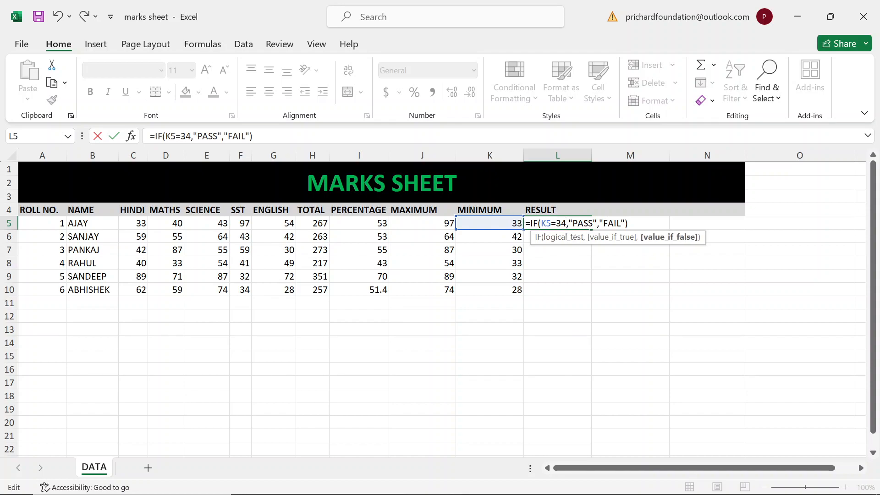
Set the comparison value in the L5 logical test back to 33 and complete the formula
{"action": "left_click", "coordinate": [566, 223]}
{"action": "key", "text": "BackSpace"}
{"action": "type", "text": "3"}
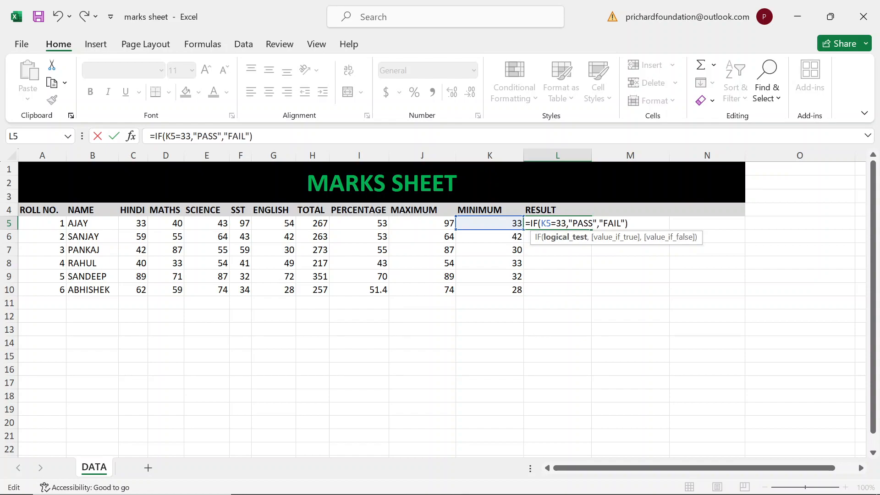
{"action": "key", "text": "Right"}
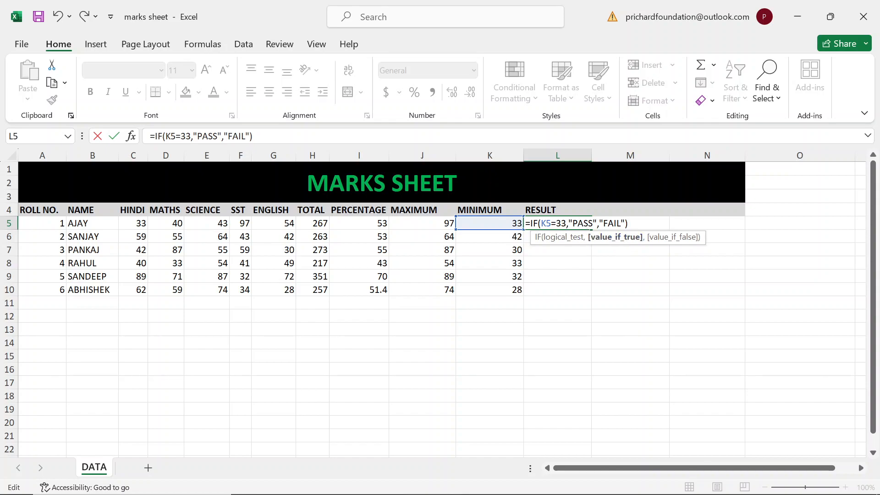
{"action": "key", "text": "Return"}
Write the formula =IF(K6>42,"PASS","FAIL") in cell L6 of the RESULT column
{"action": "type", "text": "=IF"}
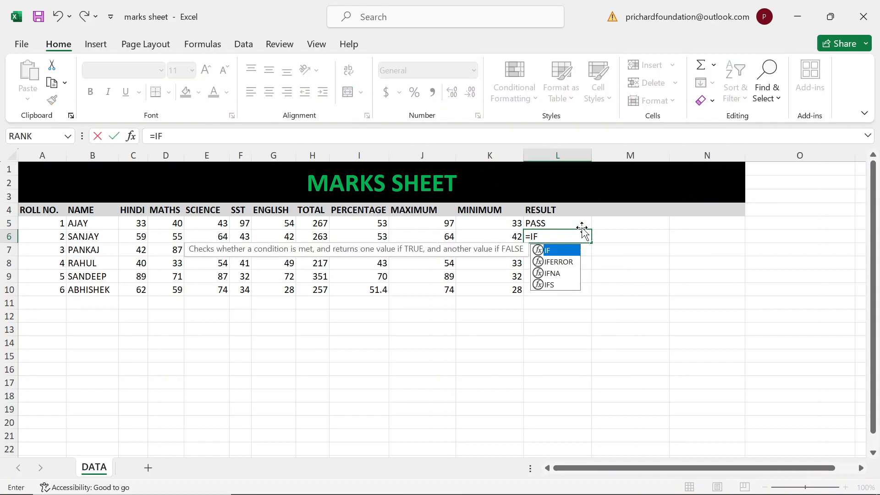
{"action": "type", "text": "("}
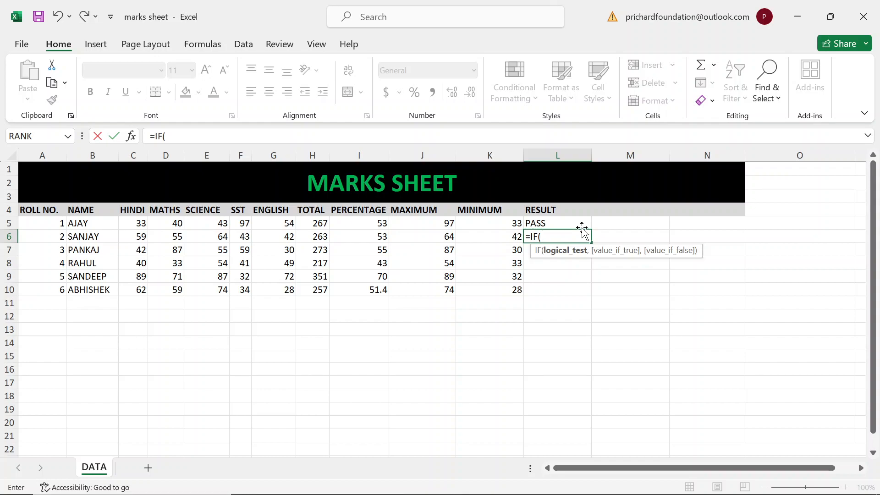
{"action": "key", "text": "Left"}
{"action": "type", "text": ">"}
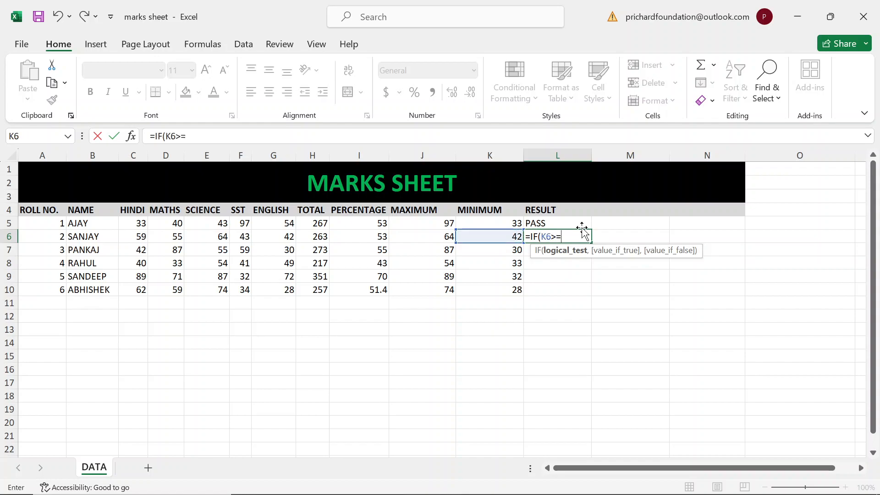
{"action": "type", "text": "=42"}
{"action": "key", "text": "BackSpace"}
{"action": "key", "text": "BackSpace"}
{"action": "key", "text": "BackSpace"}
{"action": "type", "text": "42,"}
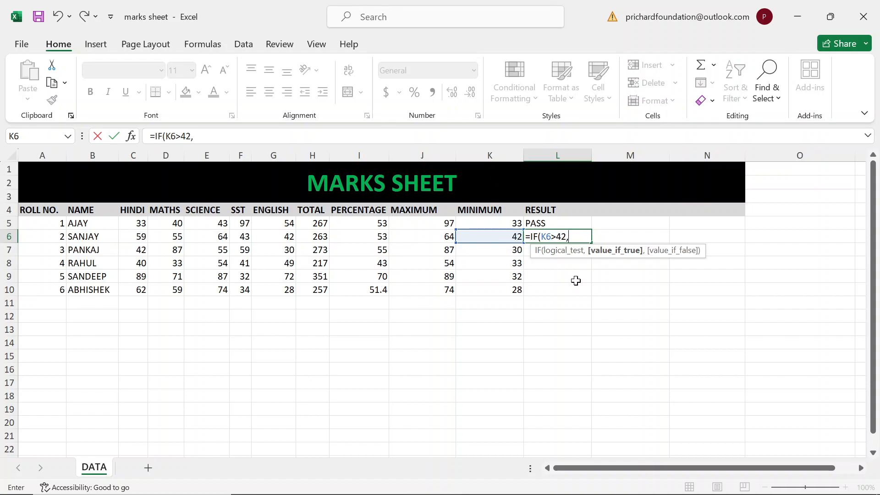
{"action": "type", "text": "\"PASS\",\"FAI"}
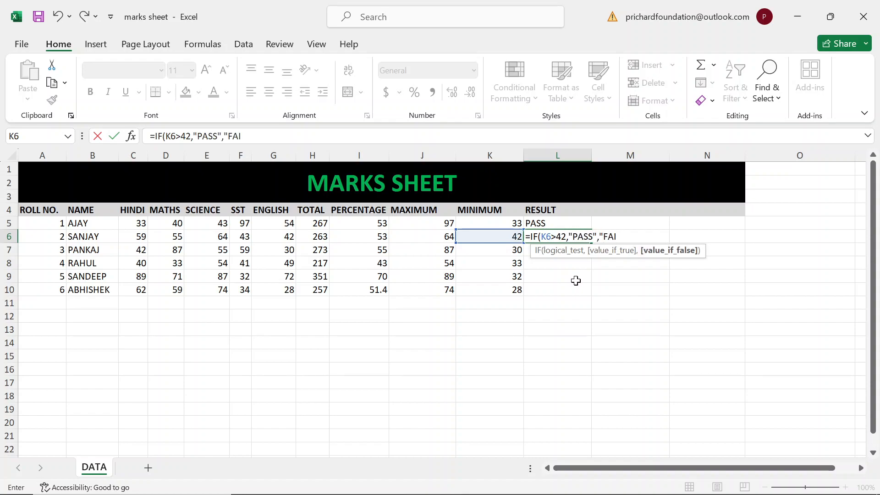
{"action": "type", "text": "L\")"}
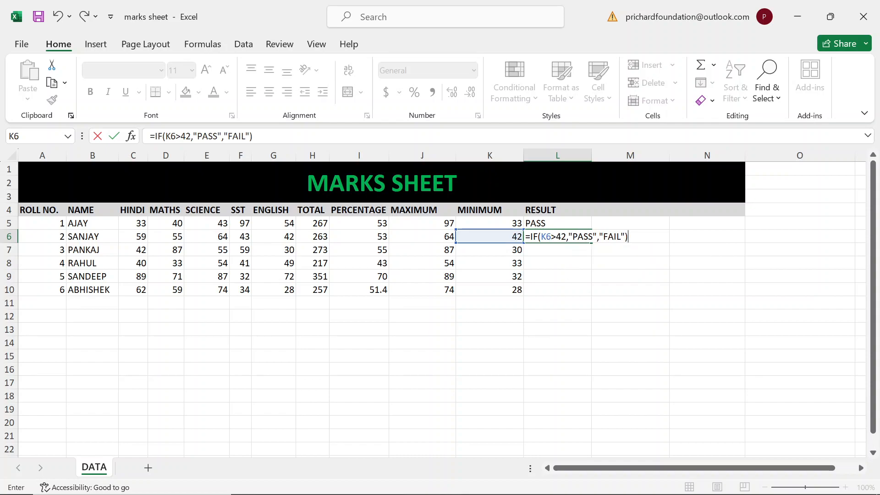
Check the logical test and false value arguments of the formula in L6, and complete the formula
{"action": "left_click", "coordinate": [562, 237]}
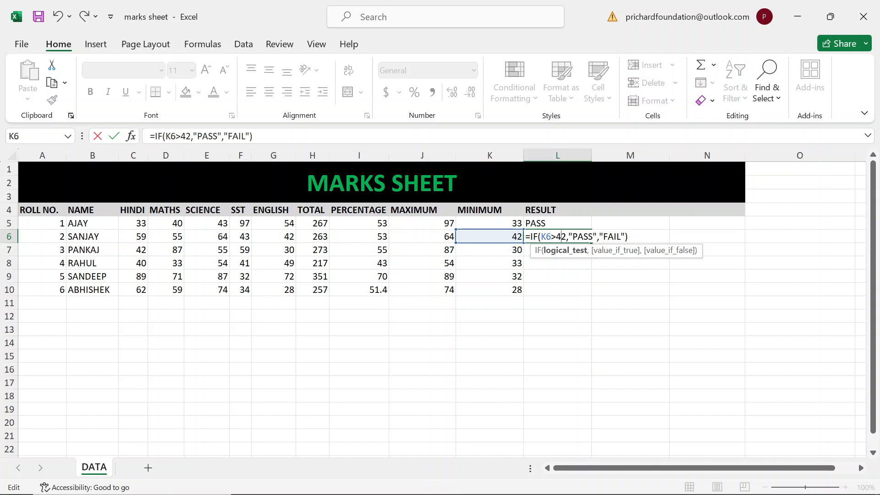
{"action": "key", "text": "shift+Left"}
{"action": "key", "text": "shift+Left"}
{"action": "key", "text": "shift+Left"}
{"action": "key", "text": "shift+Left"}
{"action": "key", "text": "shift+Left"}
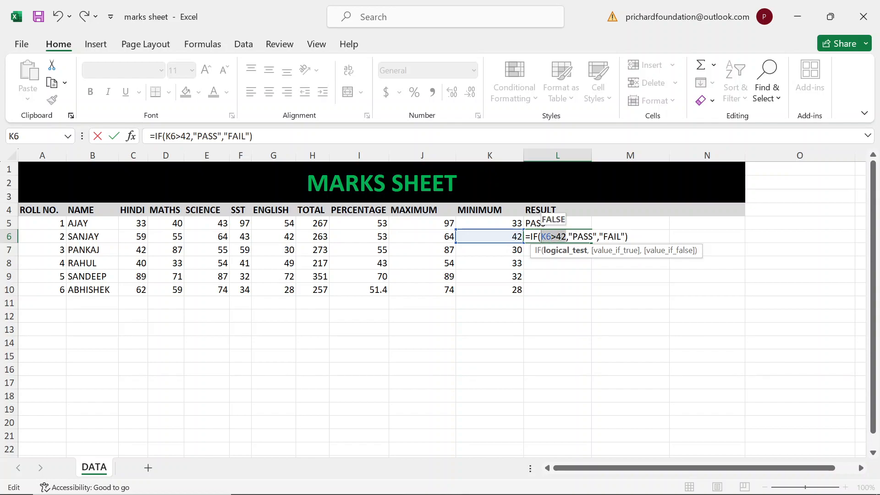
{"action": "left_click_drag", "start_coordinate": [624, 236], "coordinate": [600, 236]}
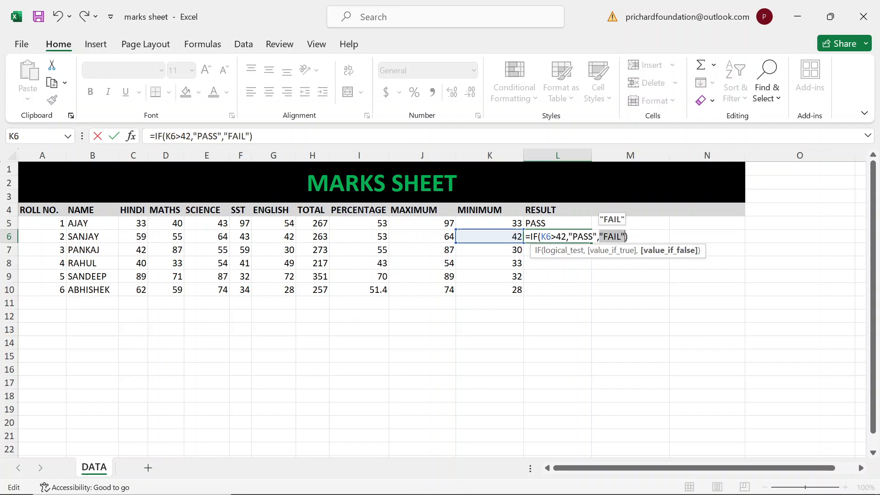
{"action": "key", "text": "Right"}
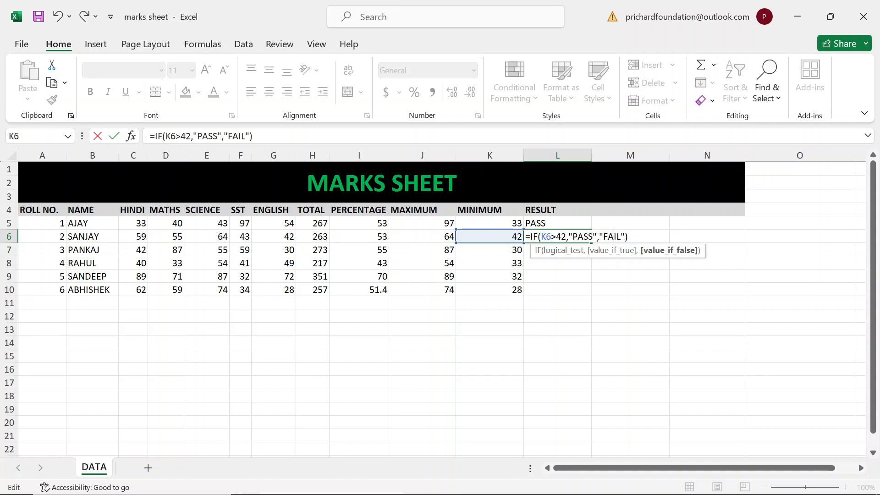
{"action": "key", "text": "Return"}
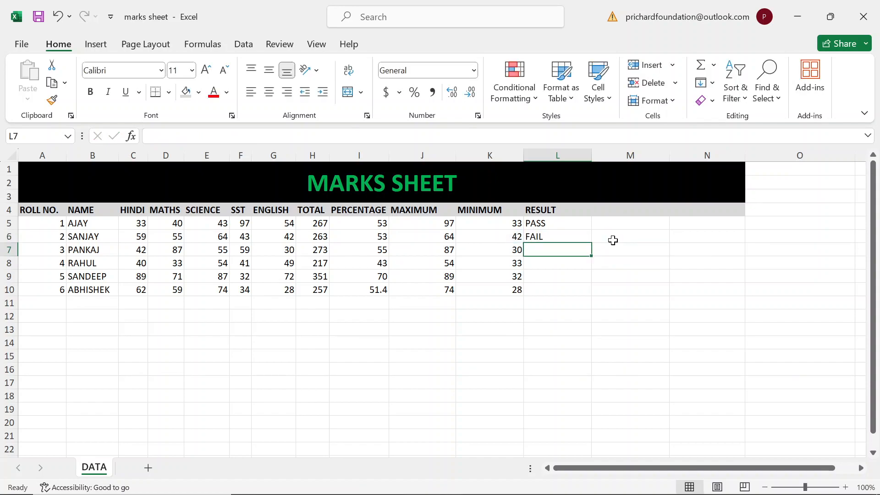
Enter the formula =IF(K7>=30,"PASS","FAIL") in cell L7 of the RESULT column
{"action": "type", "text": "=IF("}
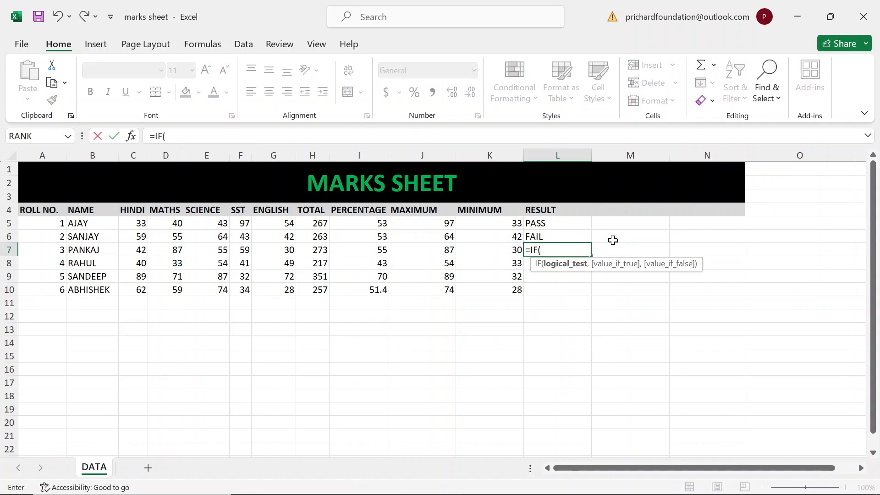
{"action": "key", "text": "Left"}
{"action": "type", "text": ">=30"}
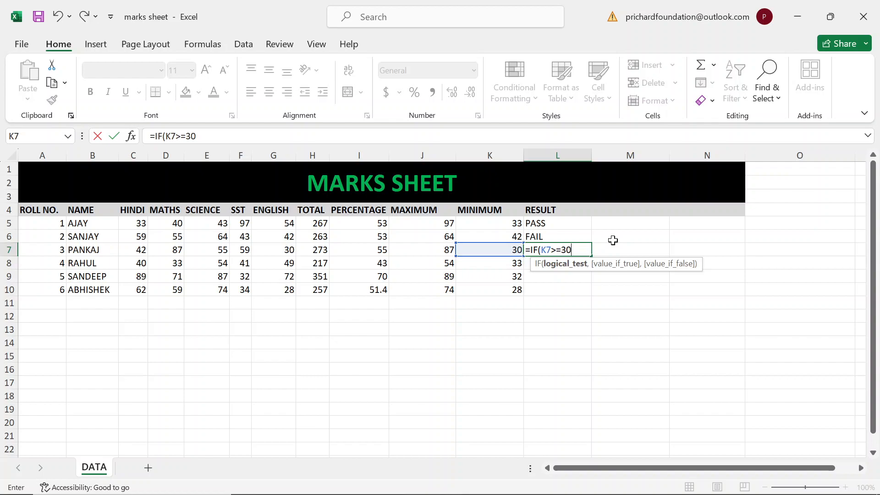
{"action": "type", "text": ",\"PASS"}
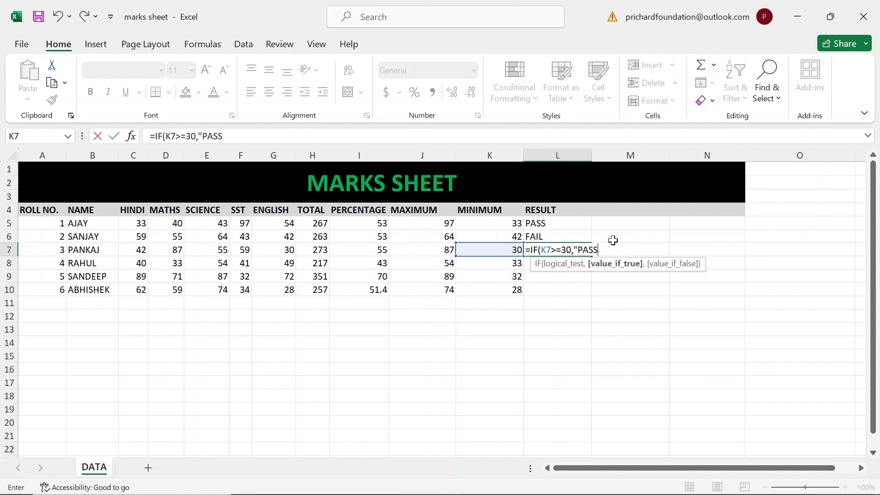
{"action": "type", "text": "\",\"FAI"}
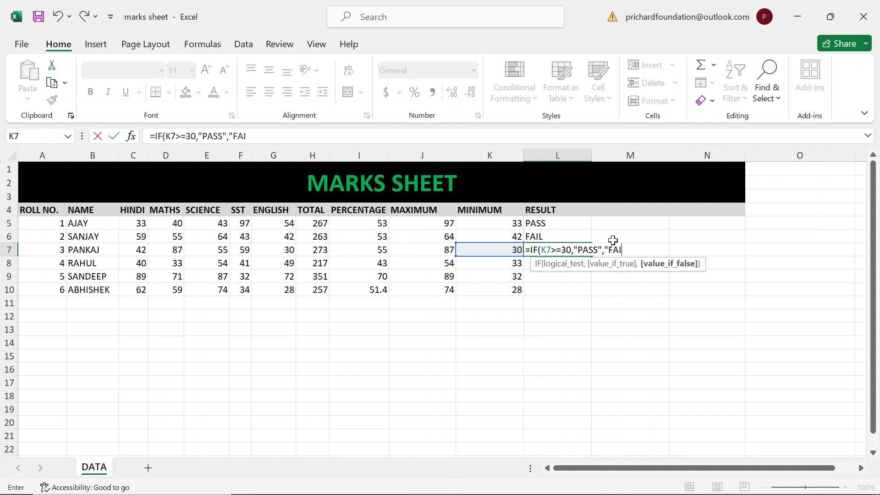
{"action": "type", "text": "L\")"}
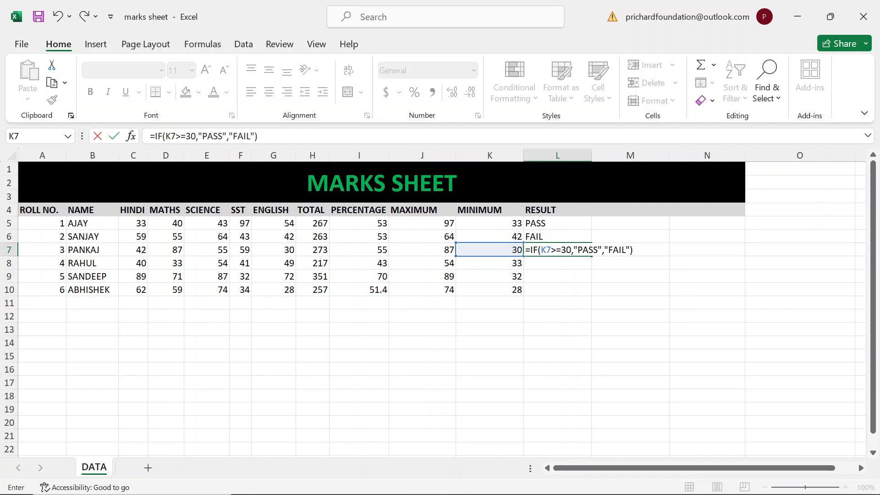
{"action": "key", "text": "Return"}
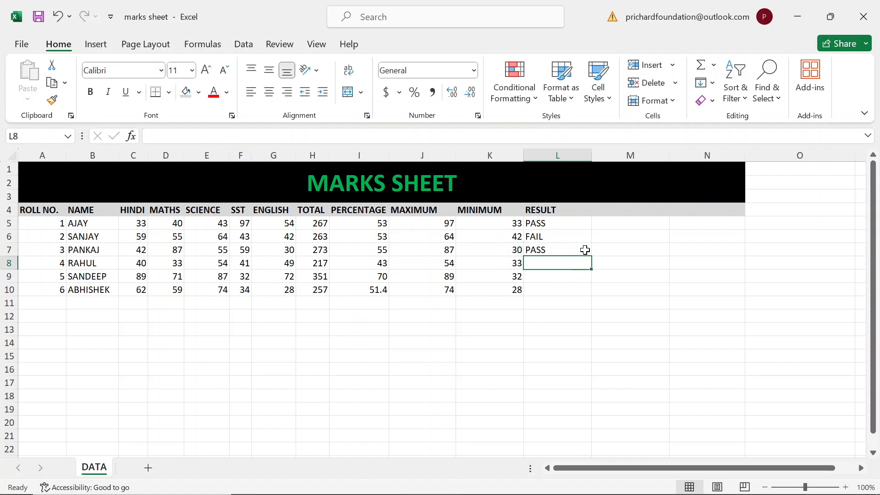
Fill the IF formula from L5 down through L10 of the RESULT column, replacing the formulas in L6 and L7
{"action": "key", "text": "Up"}
{"action": "key", "text": "Up"}
{"action": "key", "text": "Up"}
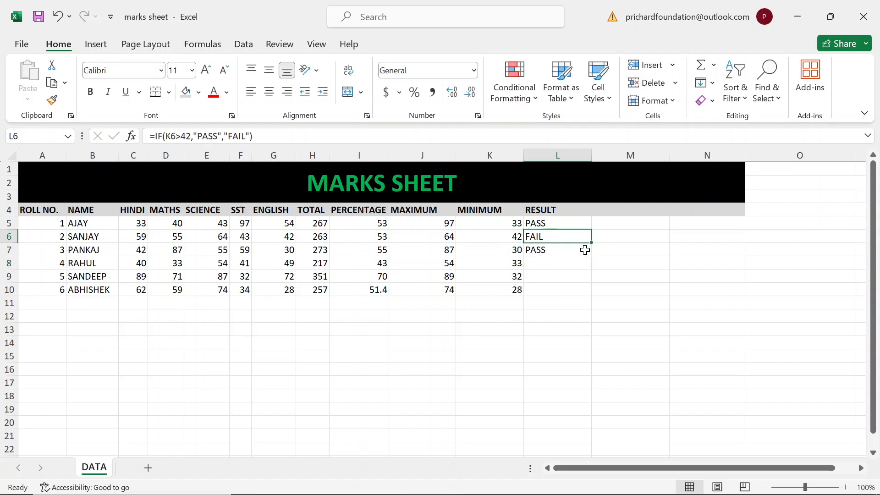
{"action": "key", "text": "shift+Down"}
{"action": "key", "text": "shift+Down"}
{"action": "key", "text": "shift+Down"}
{"action": "key", "text": "shift+Down"}
{"action": "key", "text": "shift+Down"}
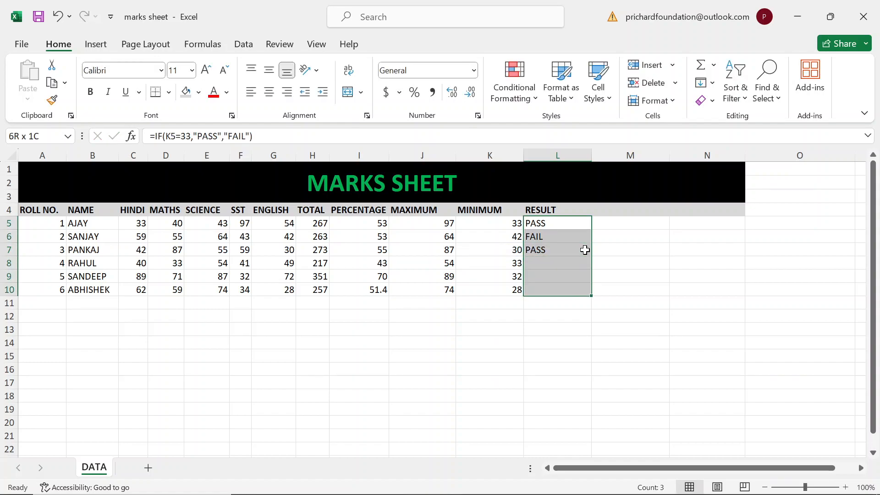
{"action": "key", "text": "ctrl+d"}
{"action": "key", "text": "Right"}
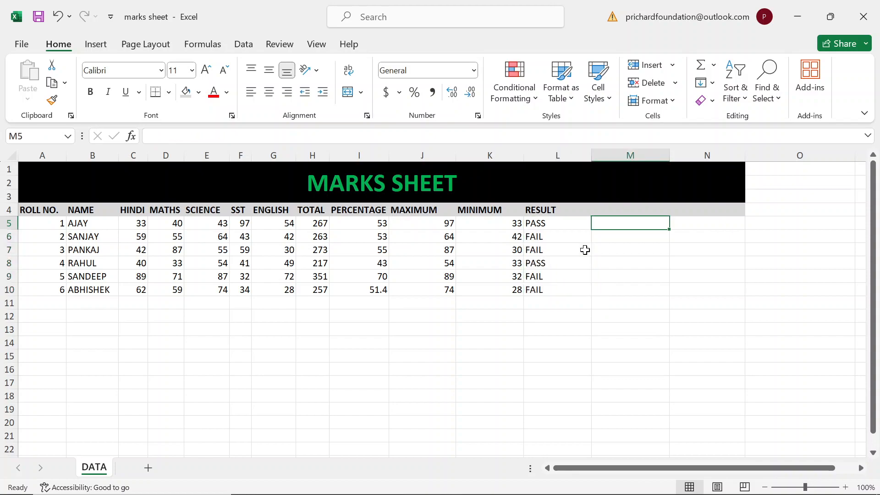